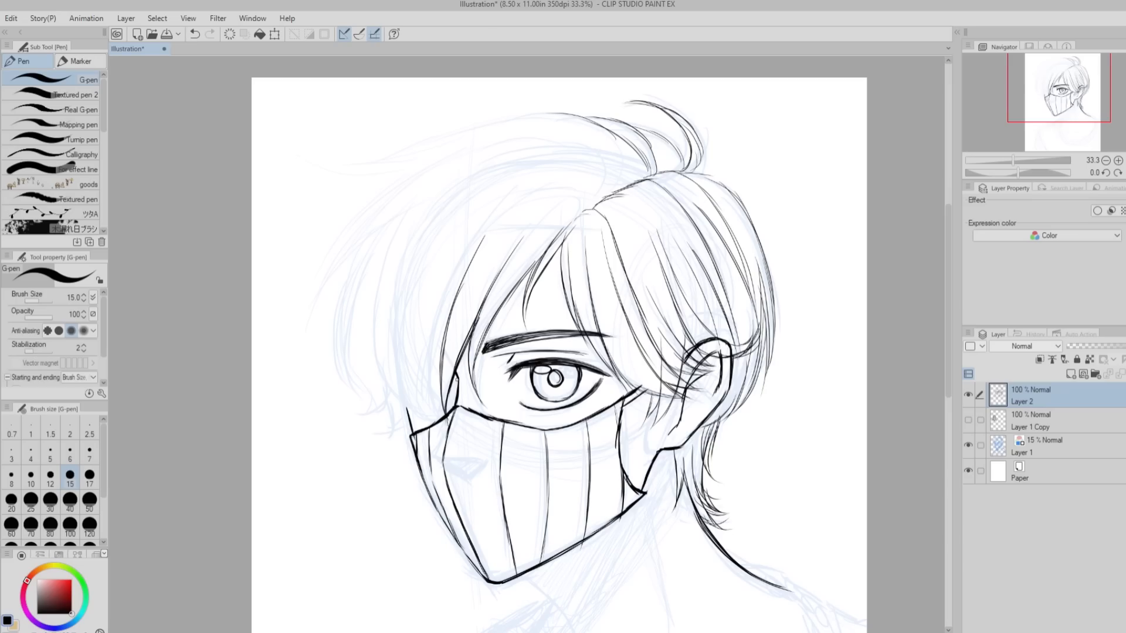
Ink the hair's outer contour and strands on the face side over the sketch, sweeping from the parting toward the mask.
key(h)
key(h)
key(ctrl+z)
drag(384, 207, 372, 421)
drag(421, 197, 354, 329)
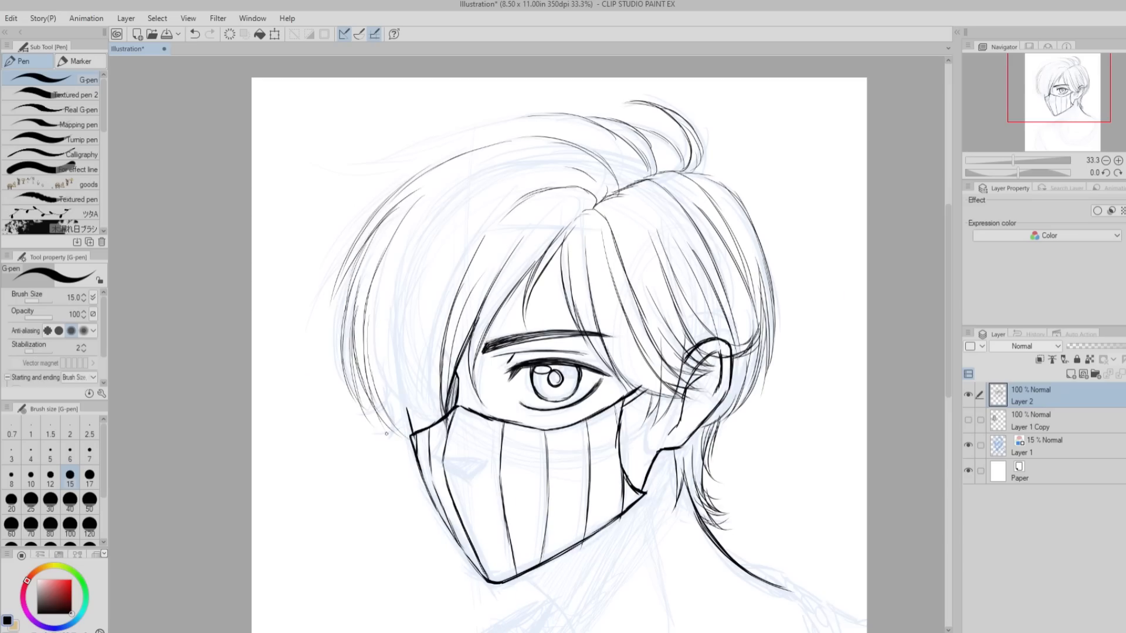
Add inner strands to the fringe, crown and back of the hair, plus short strokes beside the mask edge.
drag(599, 191, 420, 285)
drag(521, 154, 404, 361)
drag(469, 263, 441, 424)
key(ctrl+z)
drag(409, 240, 409, 415)
key(h)
mouse_move(427, 118)
mouse_down()
mouse_move(695, 167)
mouse_move(721, 309)
mouse_up()
drag(696, 252, 713, 364)
drag(387, 452, 412, 490)
drag(380, 450, 407, 491)
scroll(527, 375, down, 3)
scroll(526, 375, up, 1)
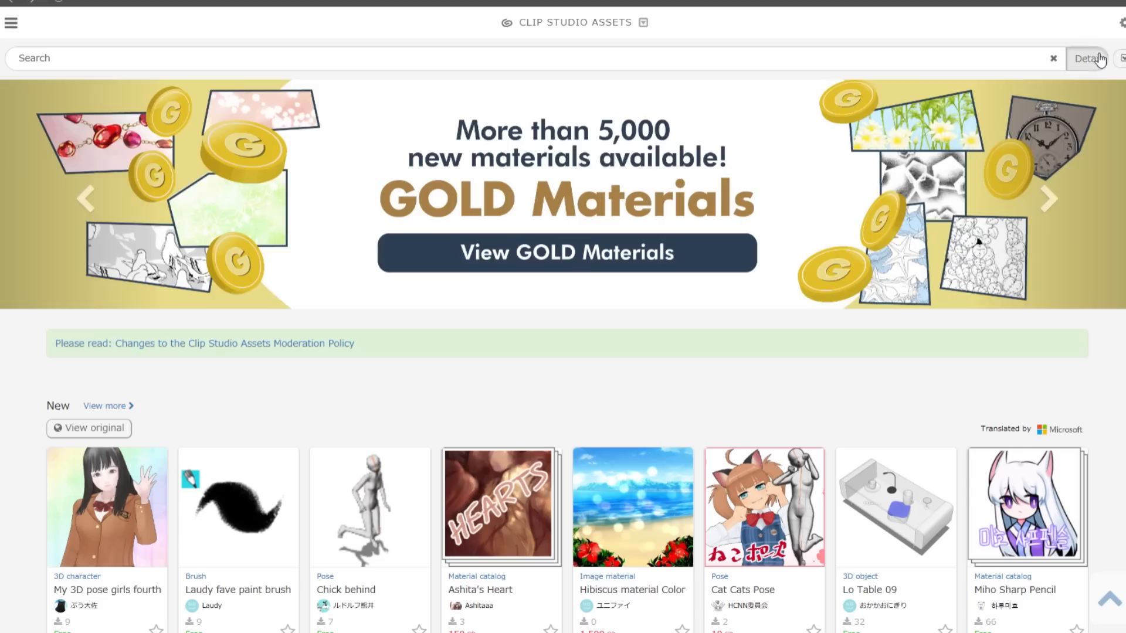
Filter the Clip Studio Assets materials by the Color Set type and open the MarinePretty color set.
click(1099, 58)
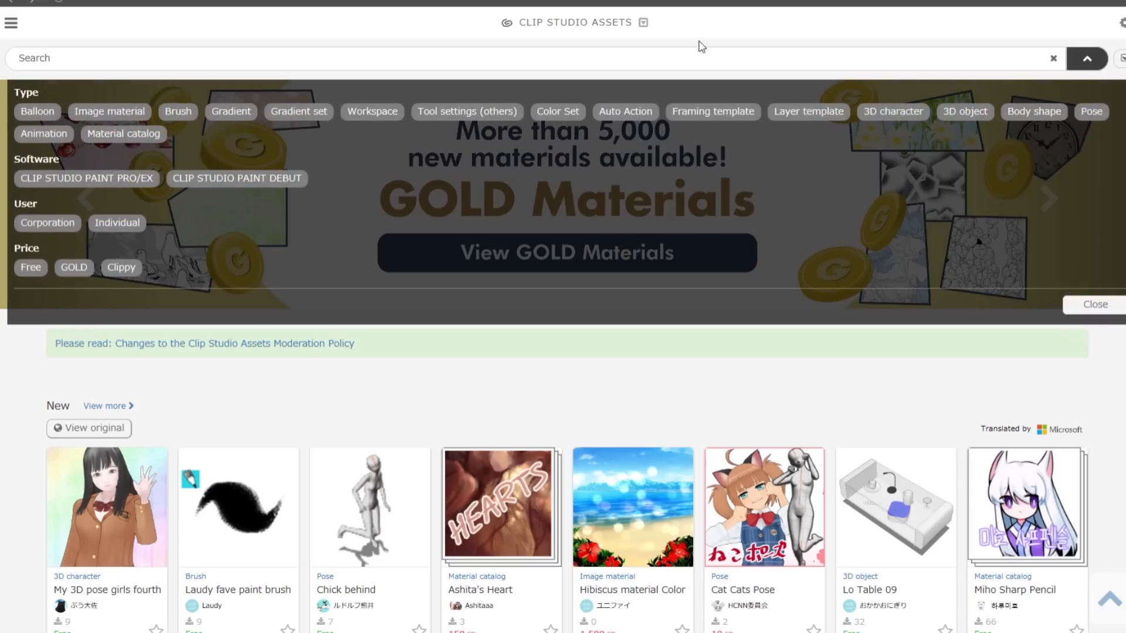
click(559, 112)
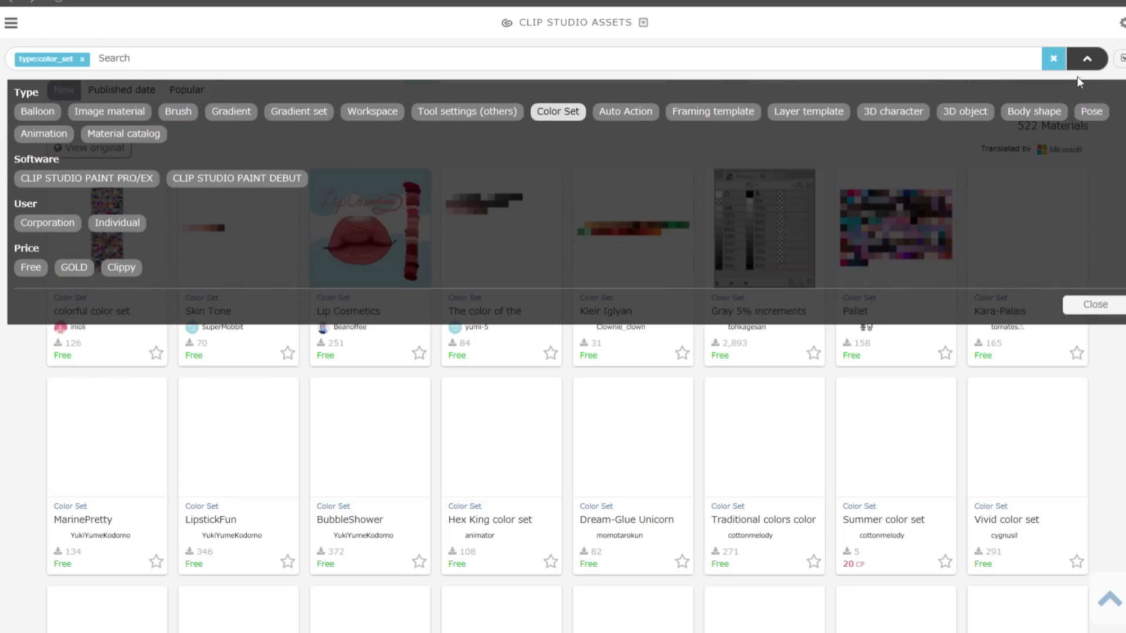
click(1086, 62)
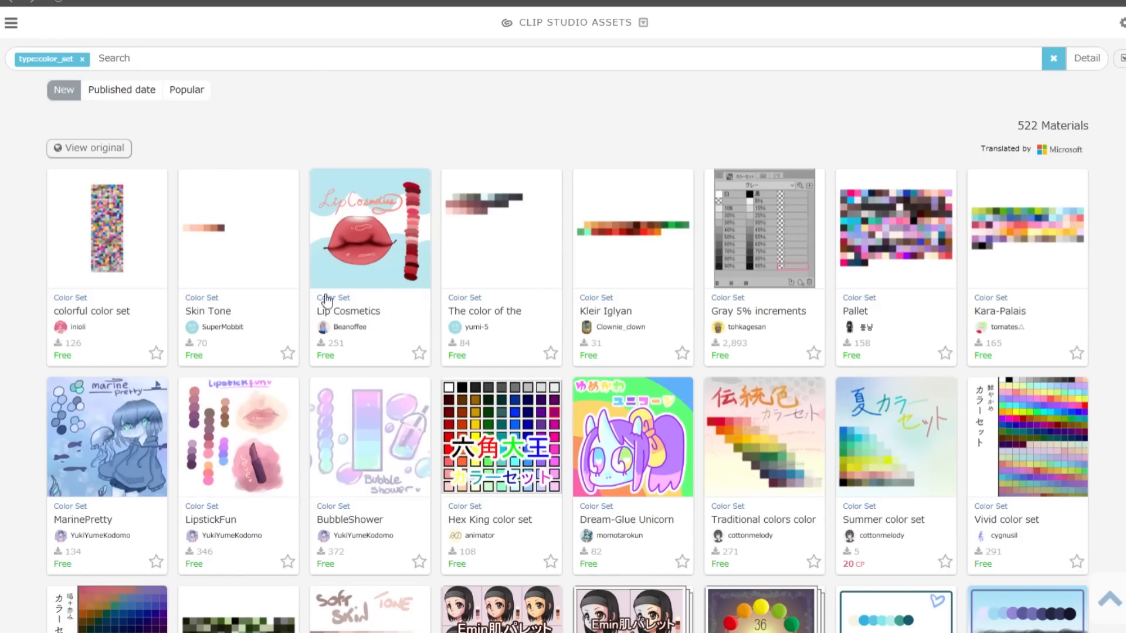
click(154, 399)
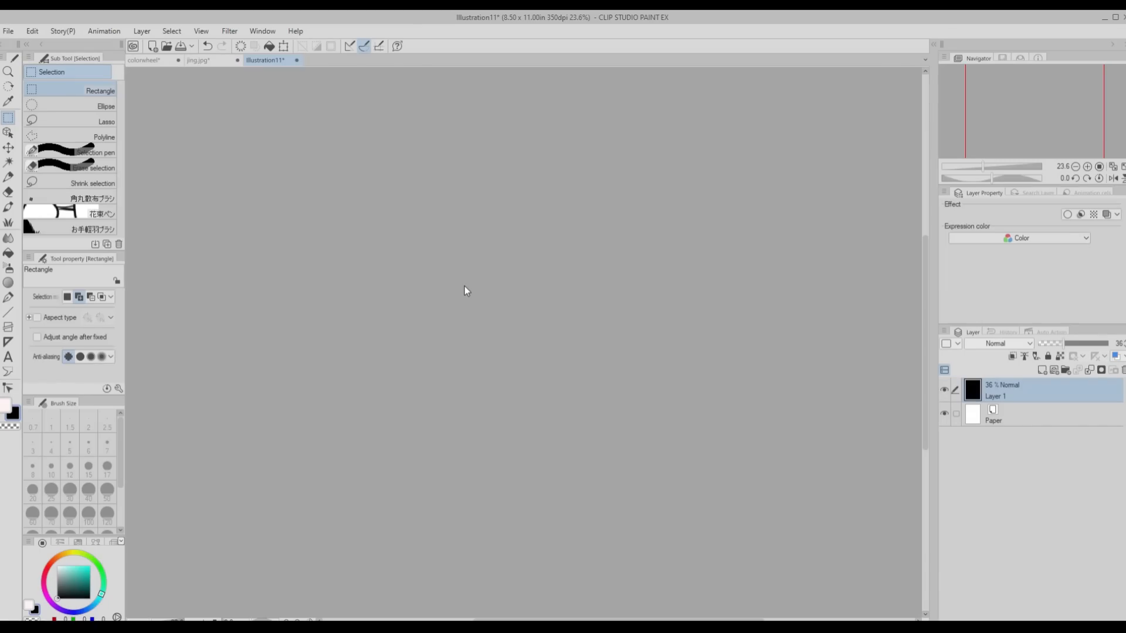
Switch to Clip Studio Paint, expand the material palette and show the color set palette.
click(931, 45)
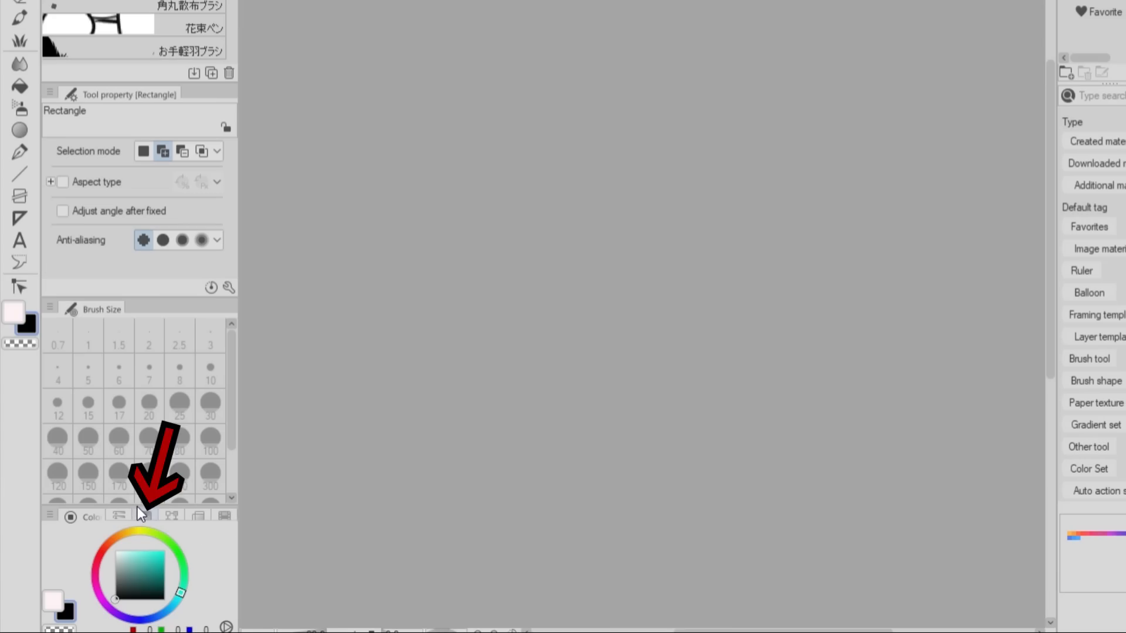
click(137, 508)
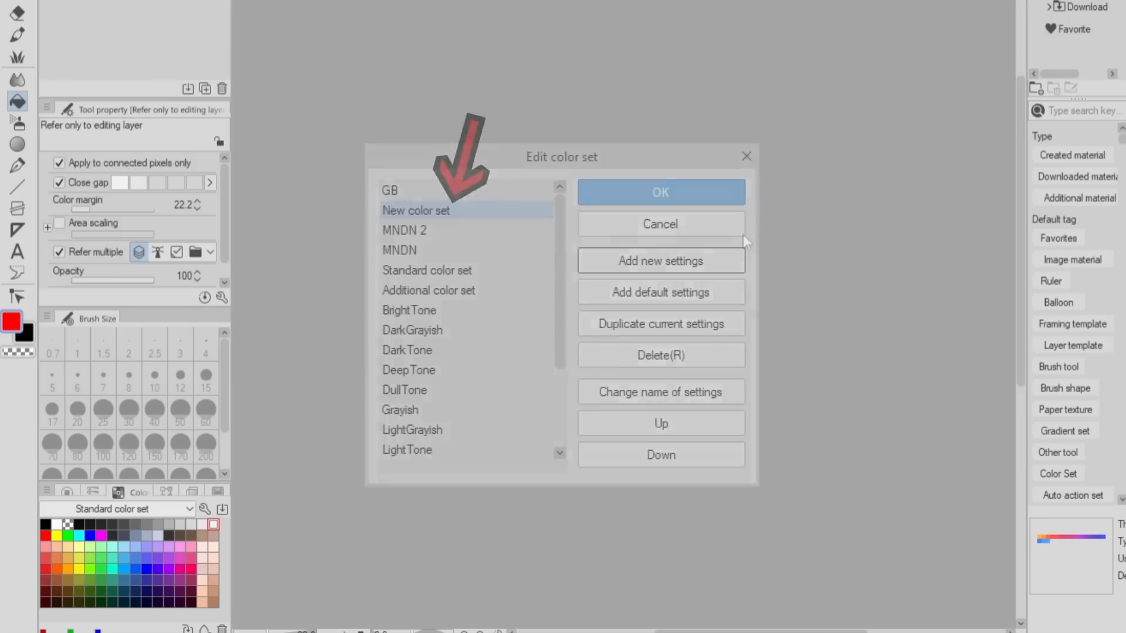
Finish adding New color set, make it the active color set and bring up the options for its first empty swatch.
click(744, 234)
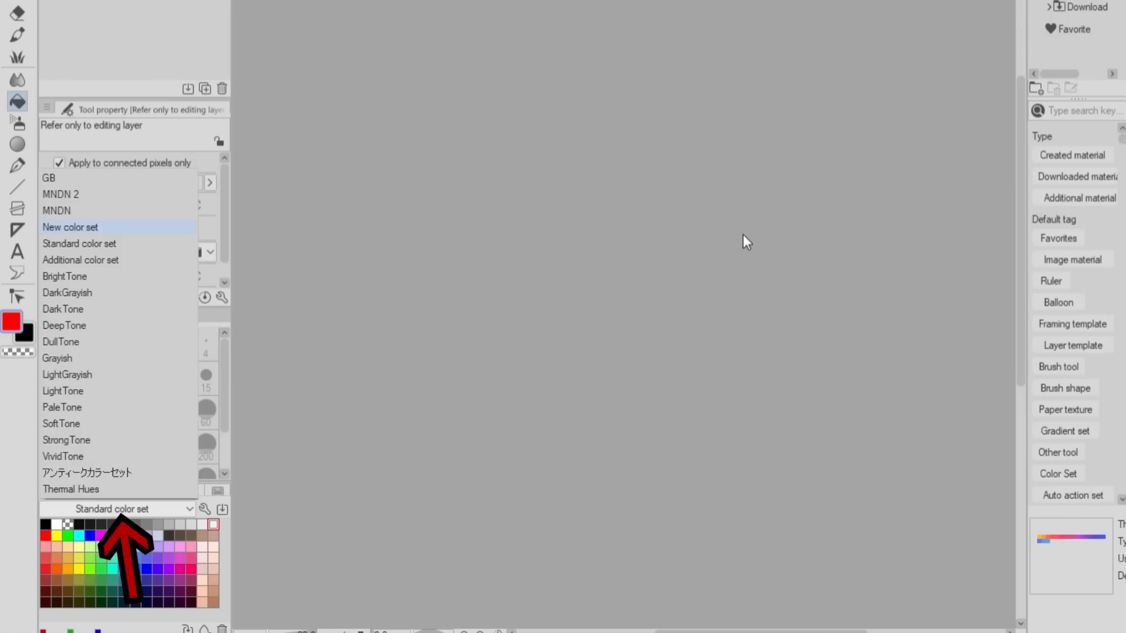
key(Return)
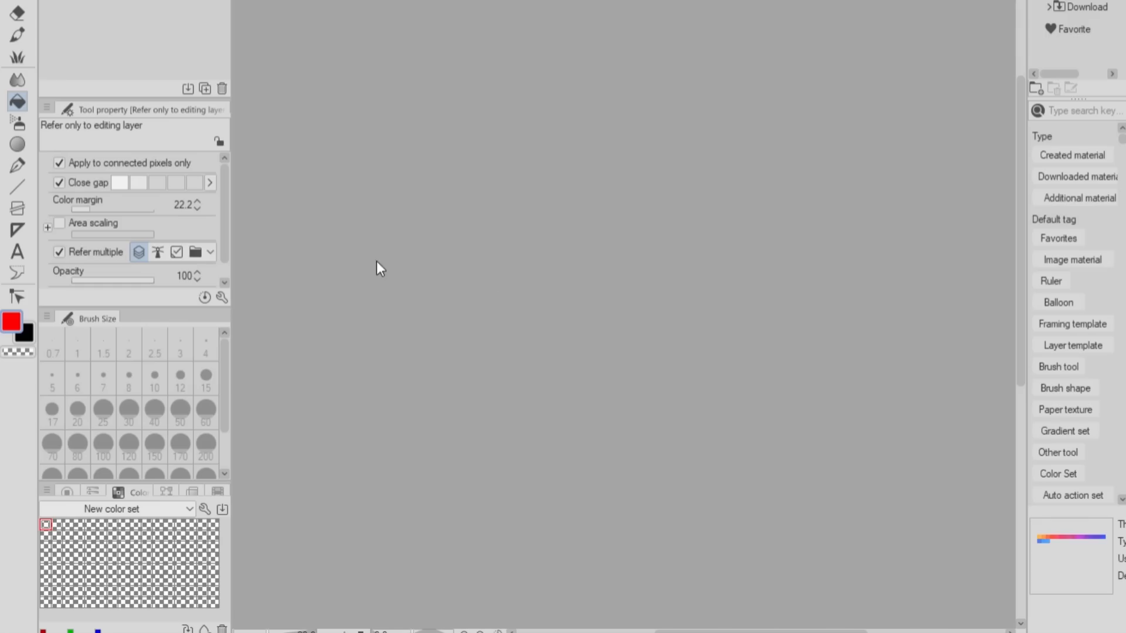
right_click(45, 523)
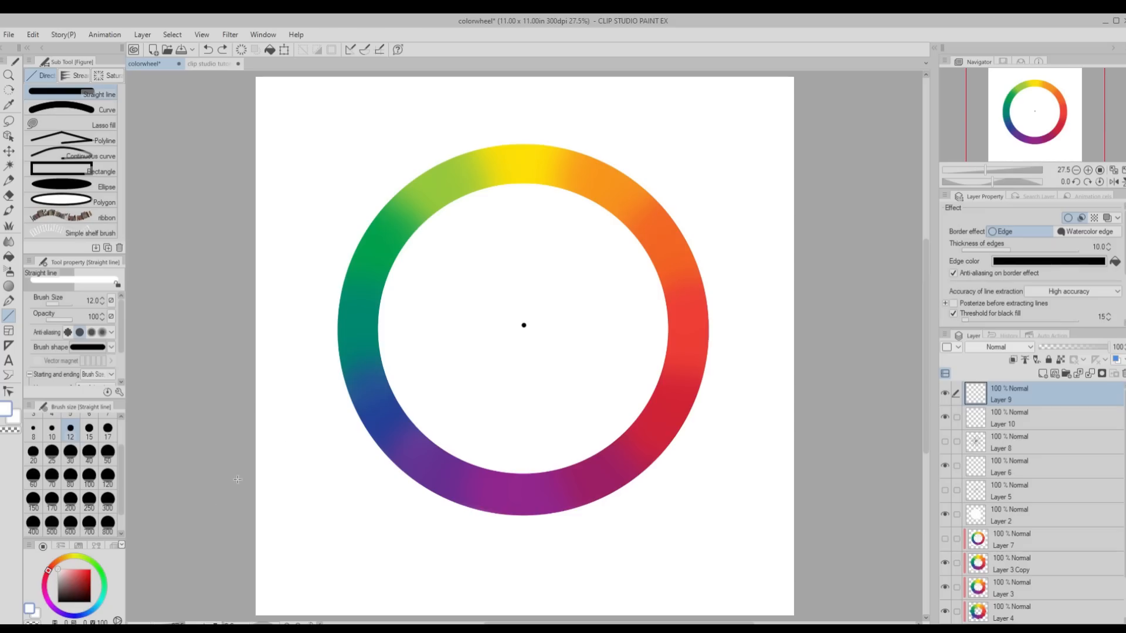
Draw a straight line across the color wheel from blue to orange, and stamp an orange swatch beside the blue one in the character illustration.
drag(385, 416, 660, 235)
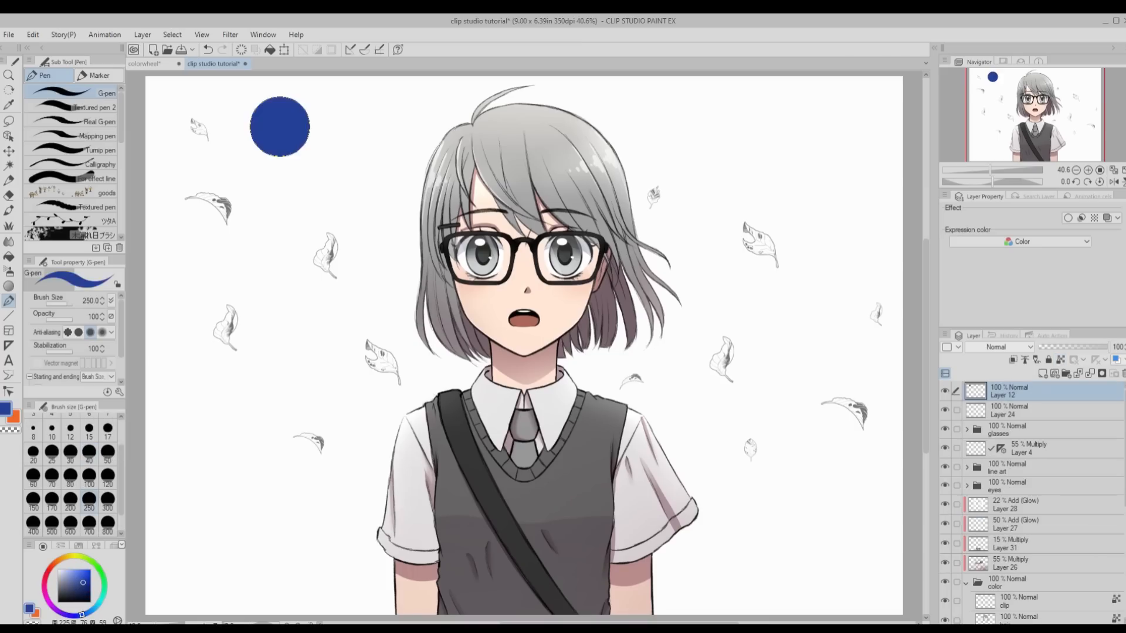
click(13, 414)
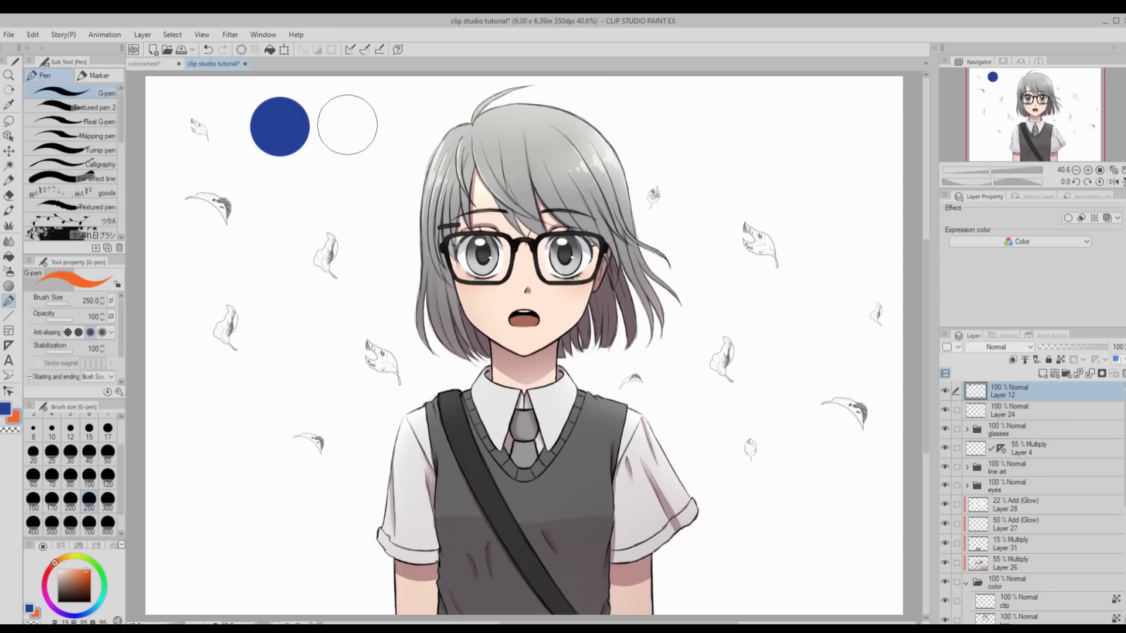
click(348, 125)
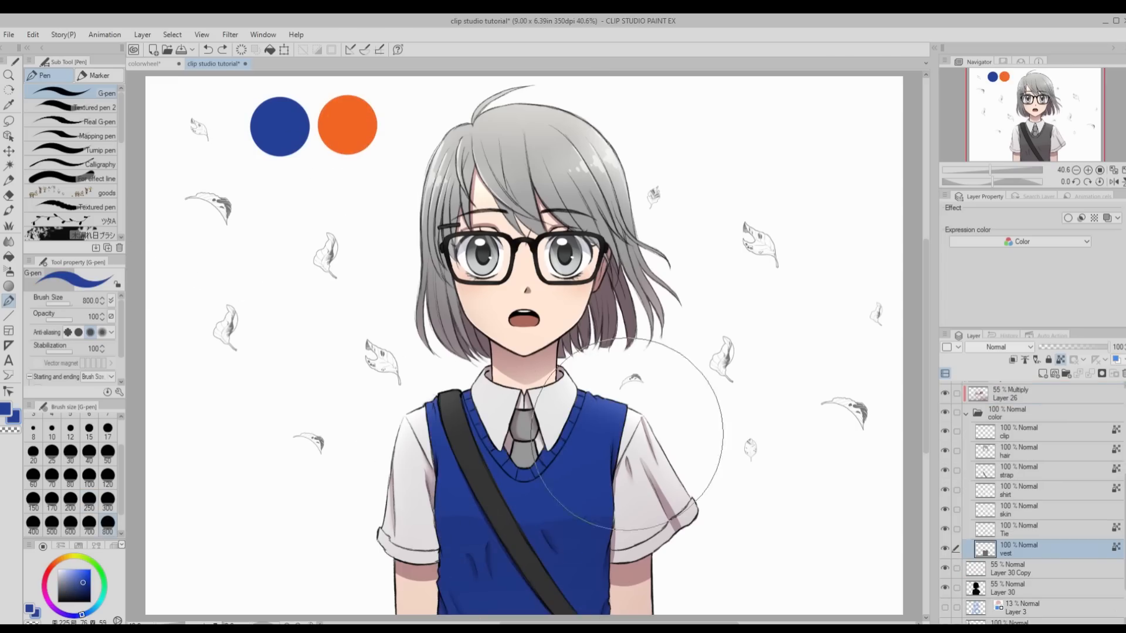
Paint the tie and the bag strap with orange sampled from the swatch, each on its own layer.
click(1018, 529)
alt+click(355, 130)
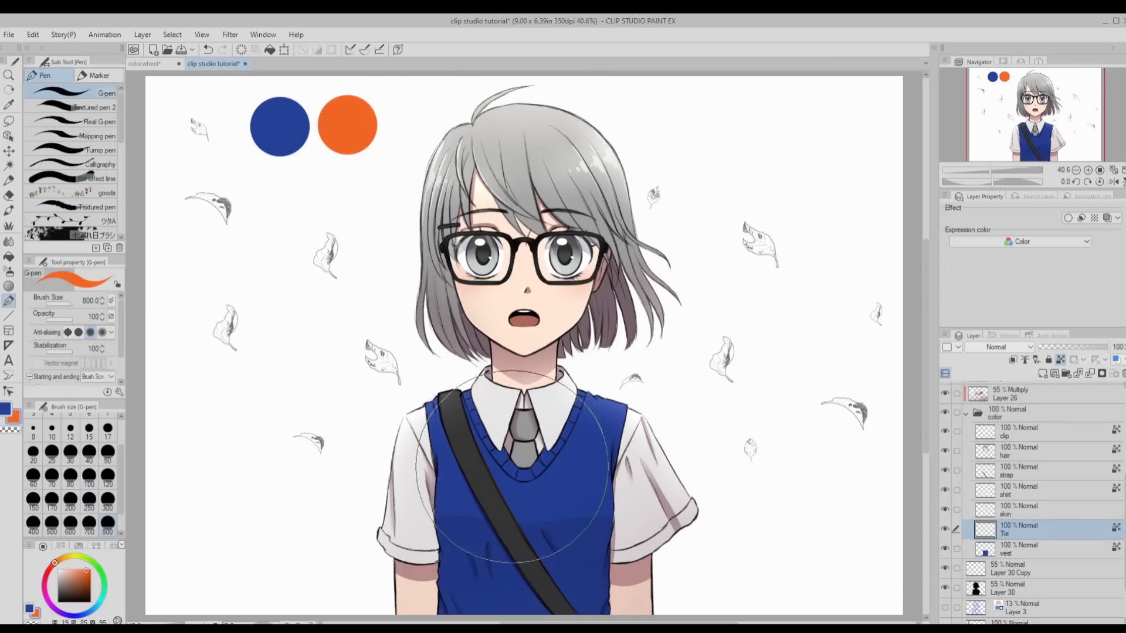
click(523, 468)
click(1025, 490)
click(1025, 471)
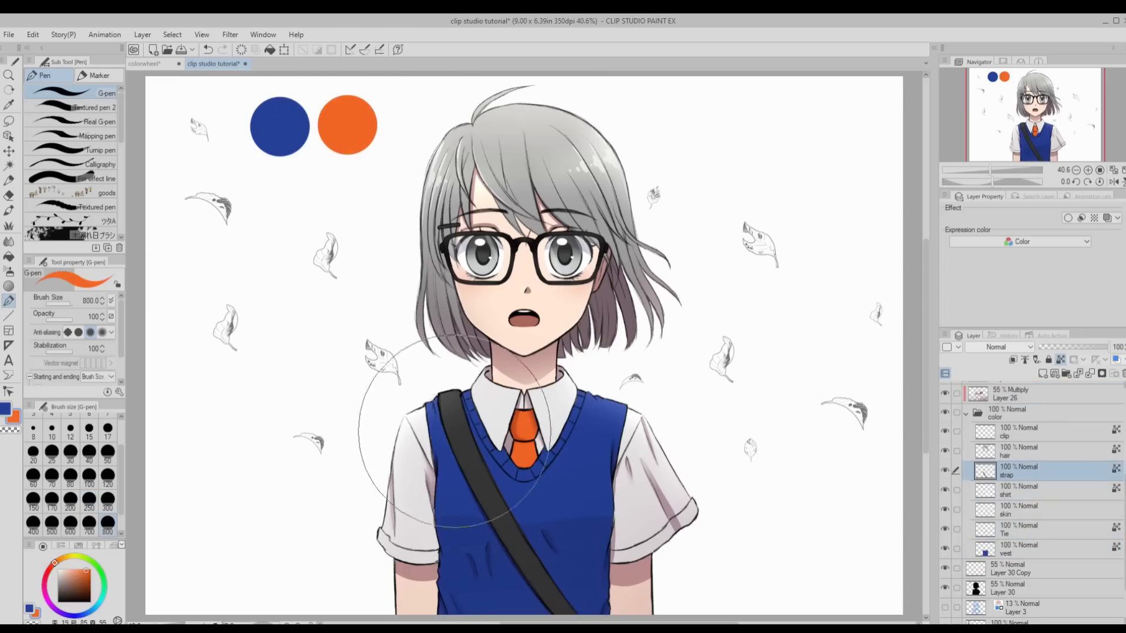
click(460, 431)
Paint the hair with the sampled swatch blue and the hair clip with the sampled orange on their own layers.
click(1019, 452)
alt+click(281, 132)
mouse_move(431, 287)
mouse_down()
mouse_move(464, 169)
mouse_move(553, 154)
mouse_up()
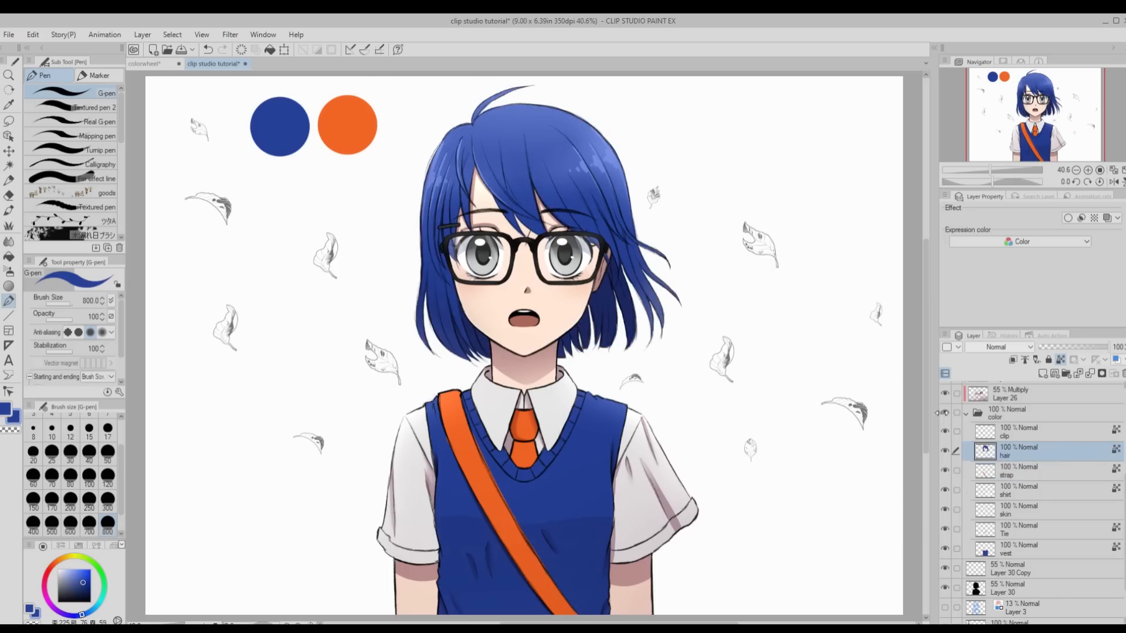
click(1019, 433)
alt+click(348, 128)
click(493, 230)
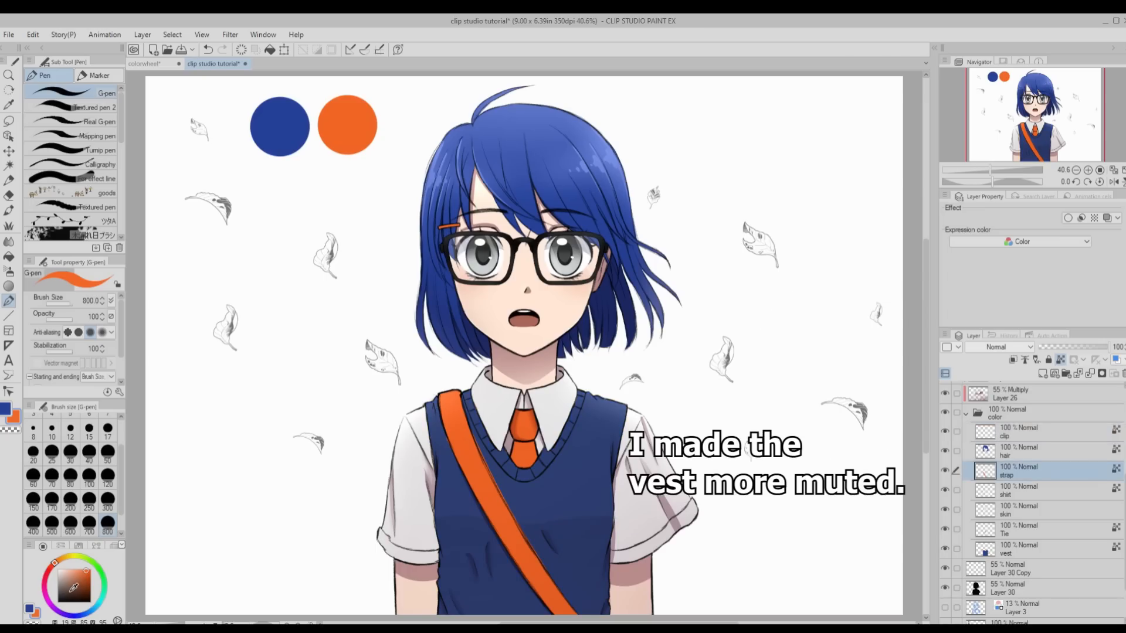
Repaint the bag strap in a darker, muted brown version of the orange and refine it to a softer brown.
click(73, 588)
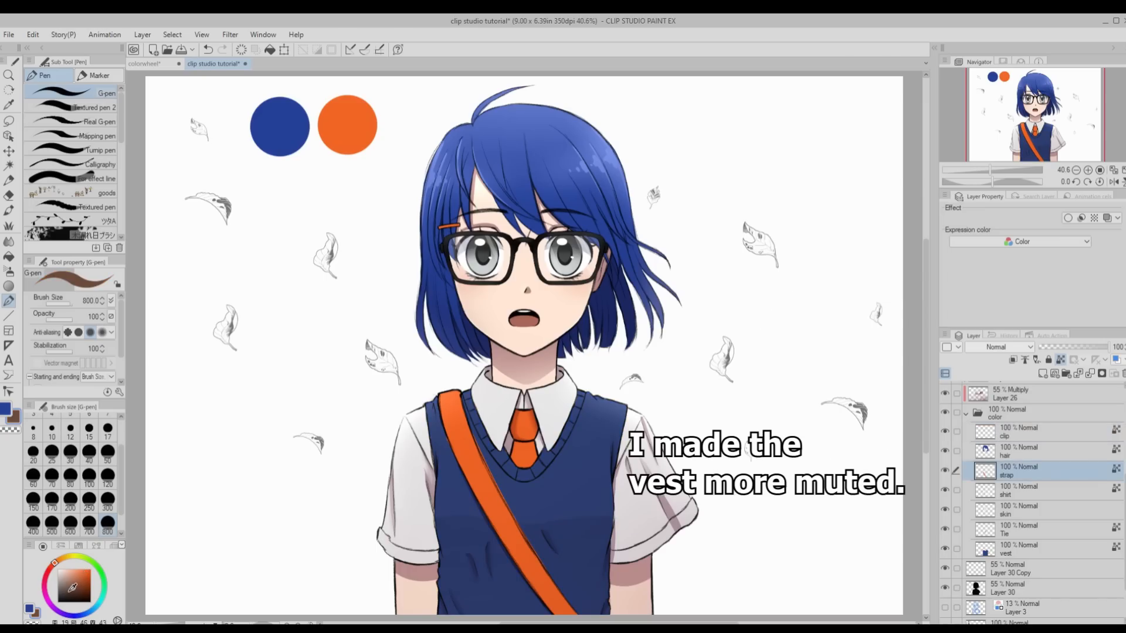
drag(364, 440, 552, 592)
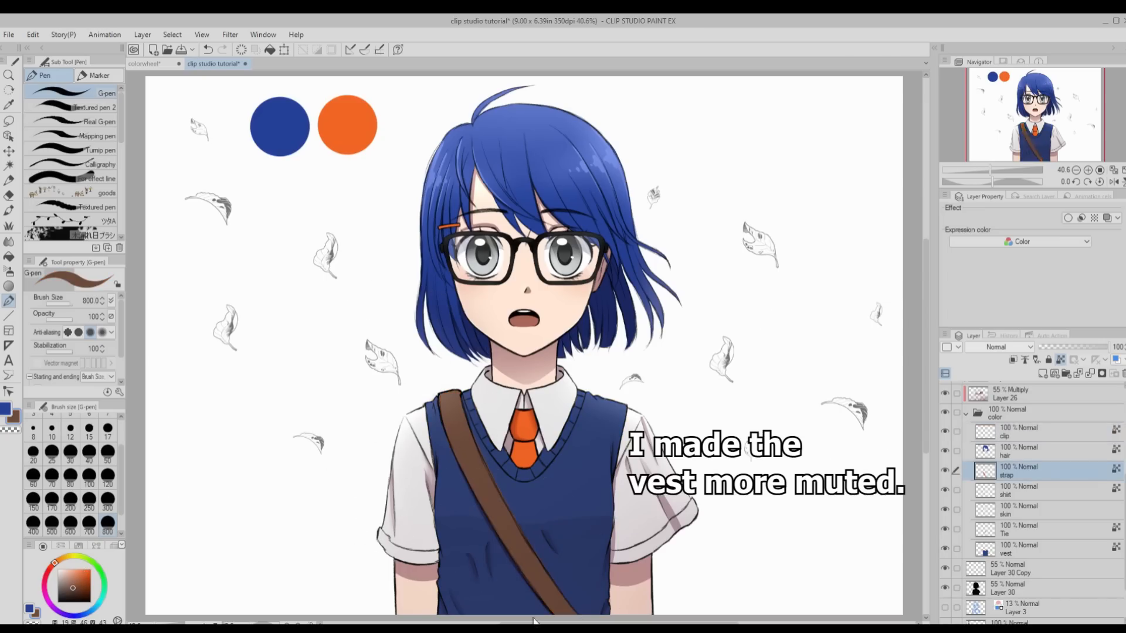
click(68, 585)
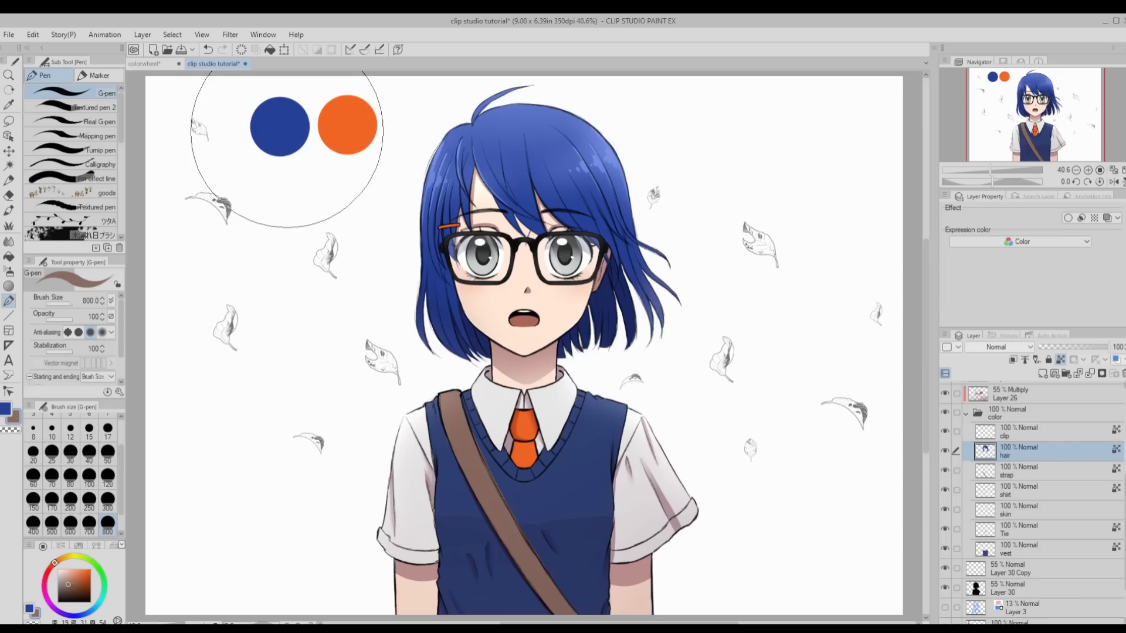
Sample the blue swatch and repaint the hair in a lighter, less saturated version of that blue.
alt+click(287, 133)
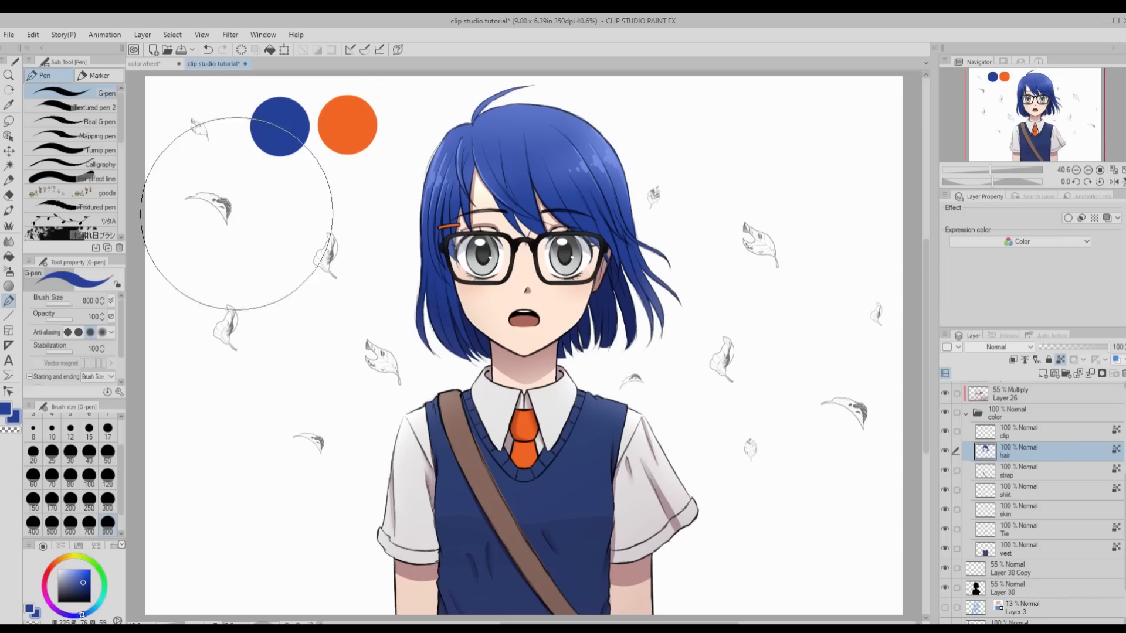
drag(74, 580, 72, 574)
mouse_move(336, 301)
mouse_down()
mouse_move(404, 250)
mouse_move(450, 287)
mouse_move(493, 115)
mouse_move(631, 268)
mouse_move(533, 293)
mouse_up()
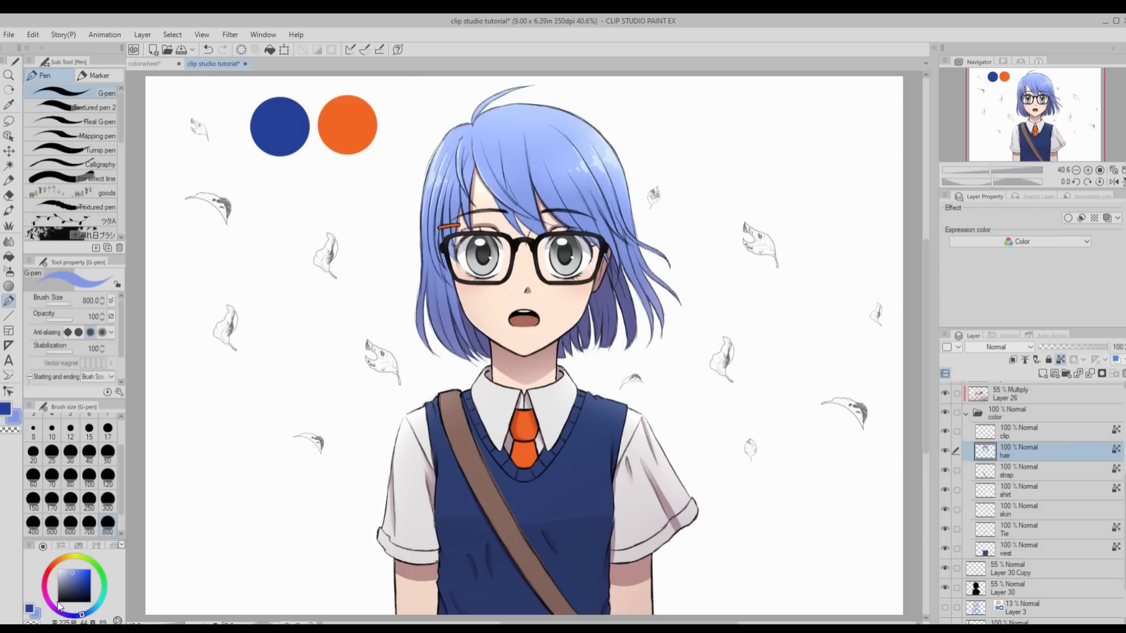
click(68, 573)
mouse_move(438, 256)
mouse_down()
mouse_move(455, 275)
mouse_move(593, 279)
mouse_up()
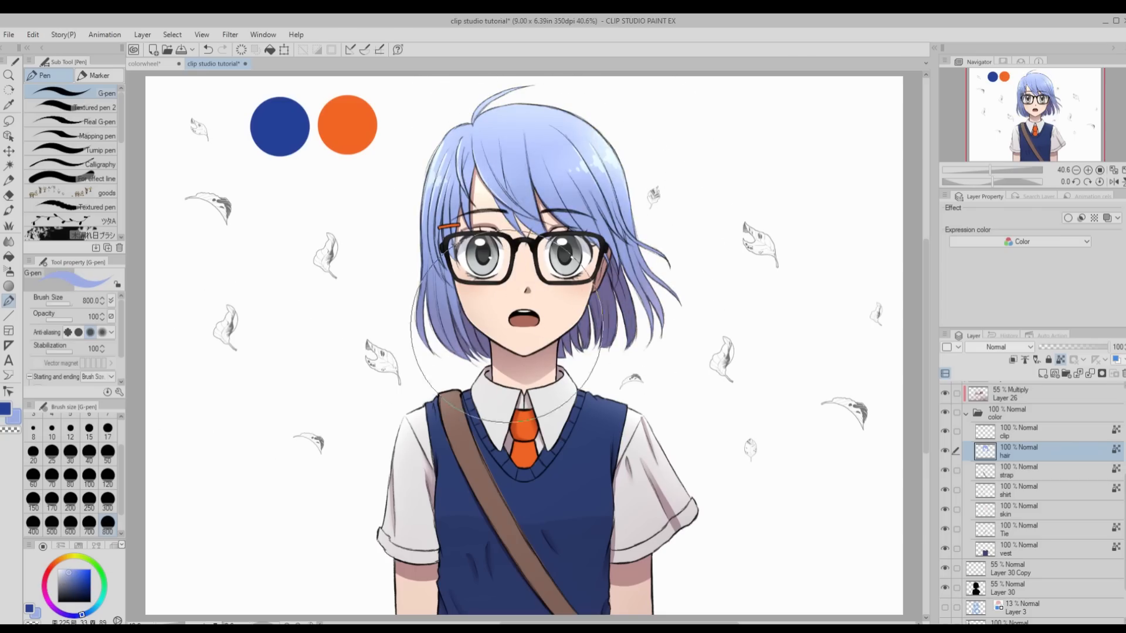
click(68, 574)
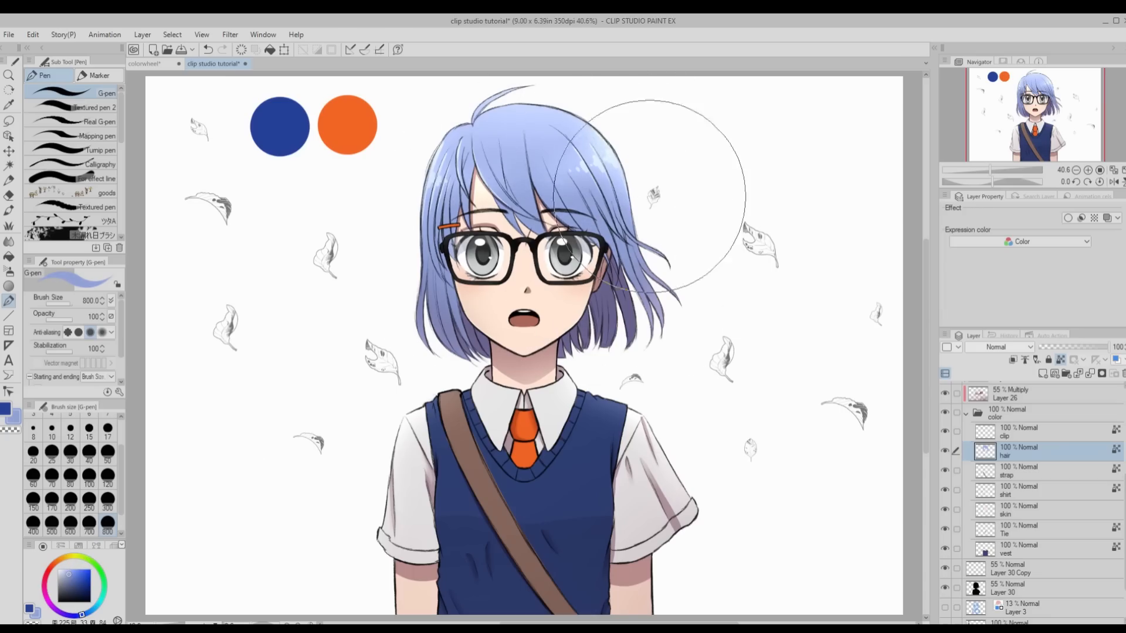
Expand the eyes folder and open the settings of its Hue/Saturation/Luminosity 1 correction layer.
scroll(1002, 474, up, 5)
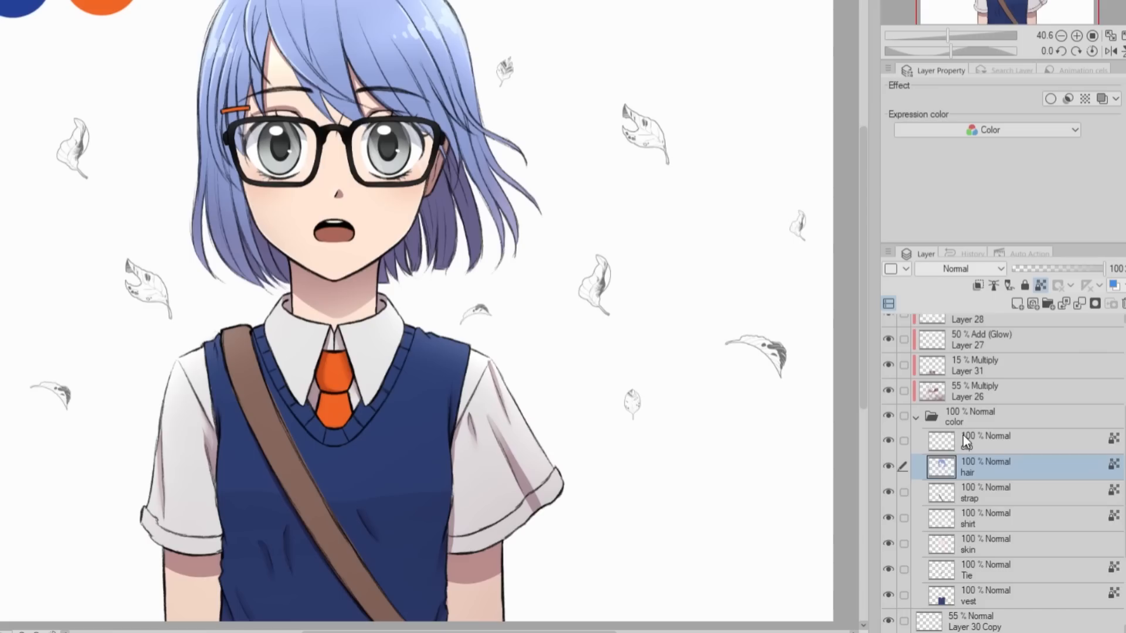
scroll(963, 435, up, 1)
click(909, 385)
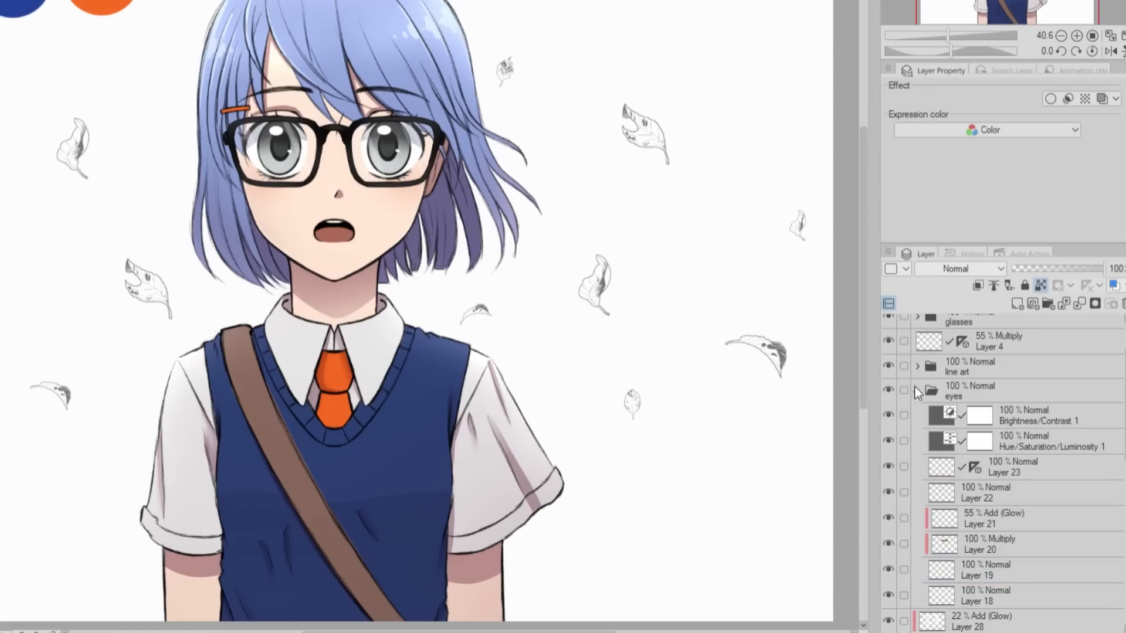
double_click(927, 435)
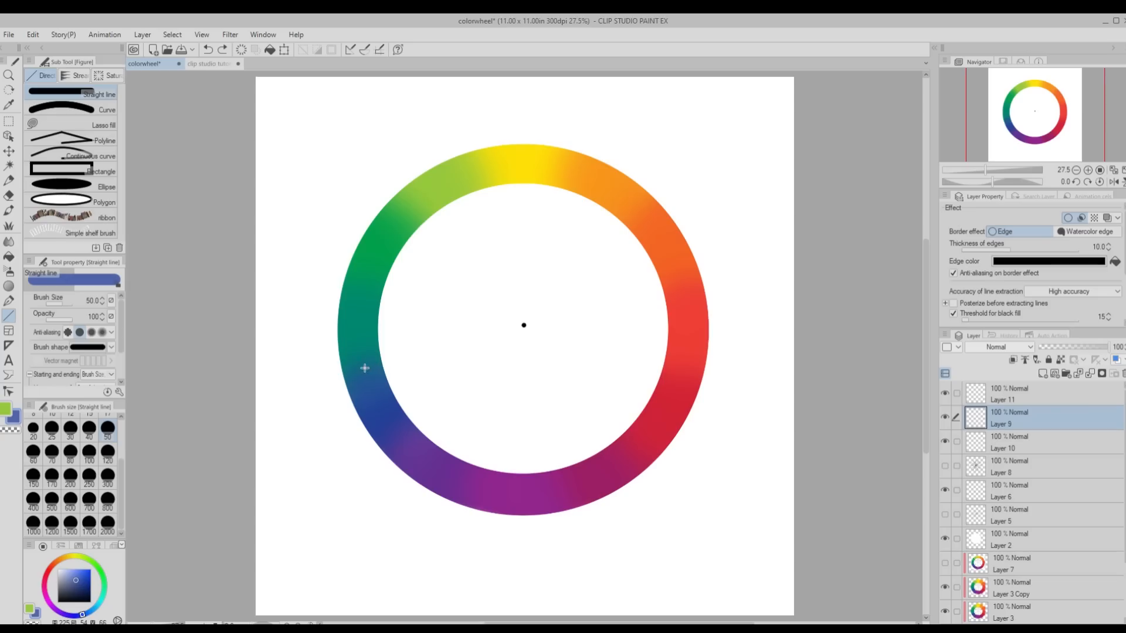
Draw split-complementary lines on the color wheel from blue-green through the center to orange, and from the center to red.
drag(363, 368, 679, 282)
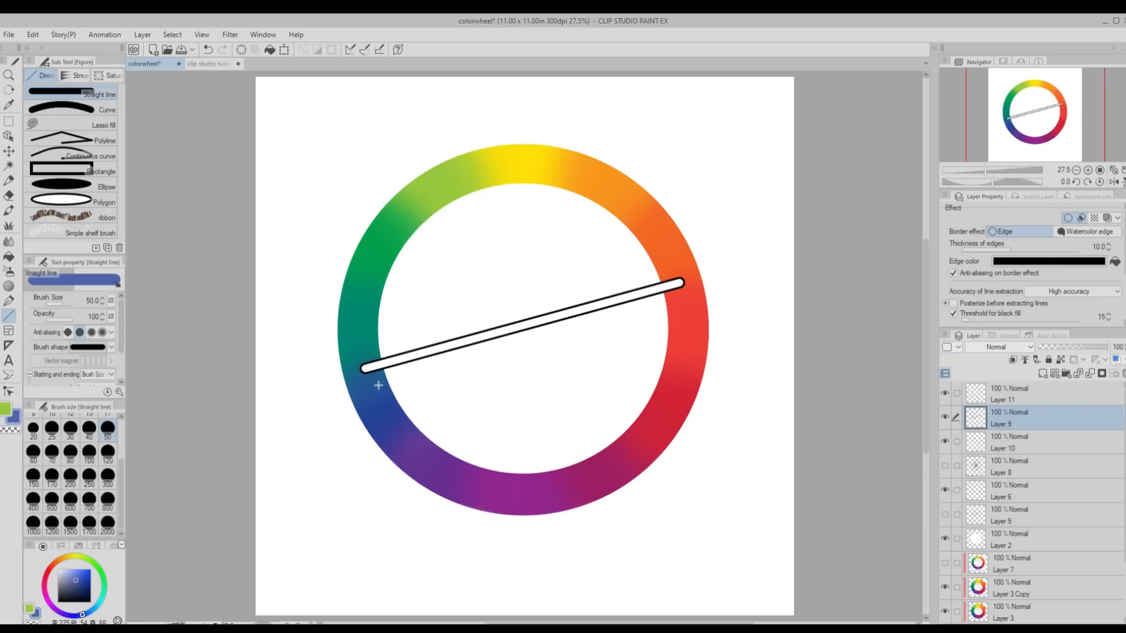
key(ctrl+z)
drag(364, 368, 659, 235)
drag(524, 327, 660, 408)
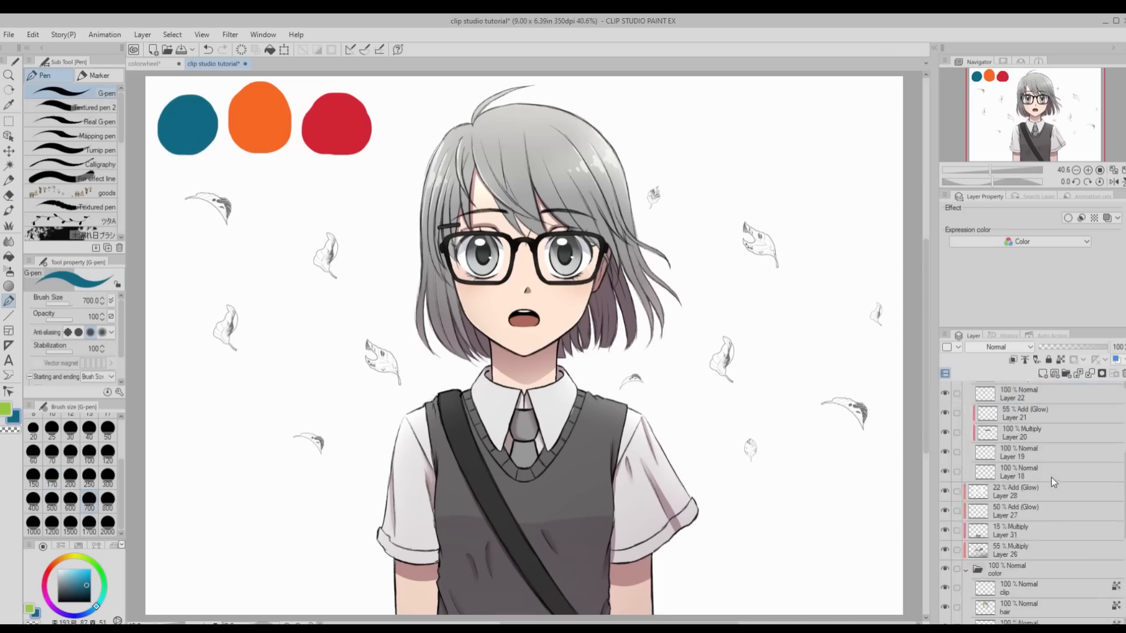
Paint the vest deep red, and the bag strap a muted brown derived from the orange swatch.
click(90, 585)
drag(471, 444, 551, 528)
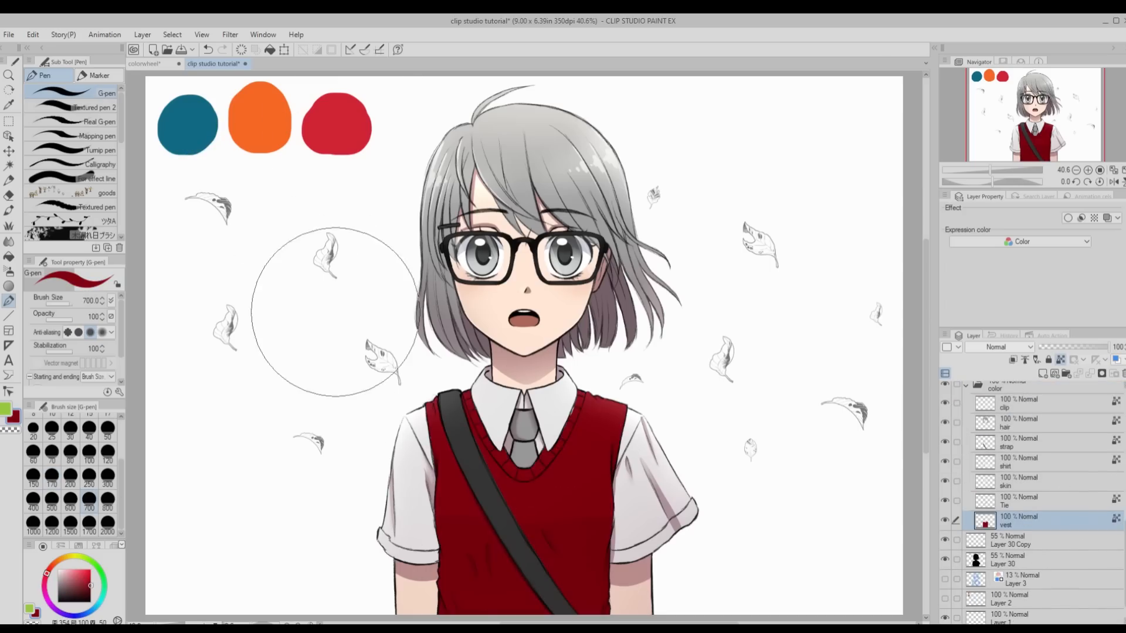
alt+click(259, 108)
mouse_move(80, 593)
mouse_down()
mouse_move(85, 567)
mouse_move(110, 599)
mouse_move(81, 588)
mouse_up()
click(1013, 438)
mouse_move(557, 557)
mouse_down()
mouse_move(446, 414)
mouse_move(551, 575)
mouse_move(473, 455)
mouse_up()
click(69, 579)
click(70, 584)
Sample the blue-green swatch and paint the shirt layer in a very pale tint of it.
alt+click(193, 147)
click(62, 573)
click(1028, 465)
mouse_move(414, 516)
mouse_down()
mouse_move(445, 386)
mouse_move(658, 512)
mouse_up()
click(60, 573)
drag(428, 409, 692, 469)
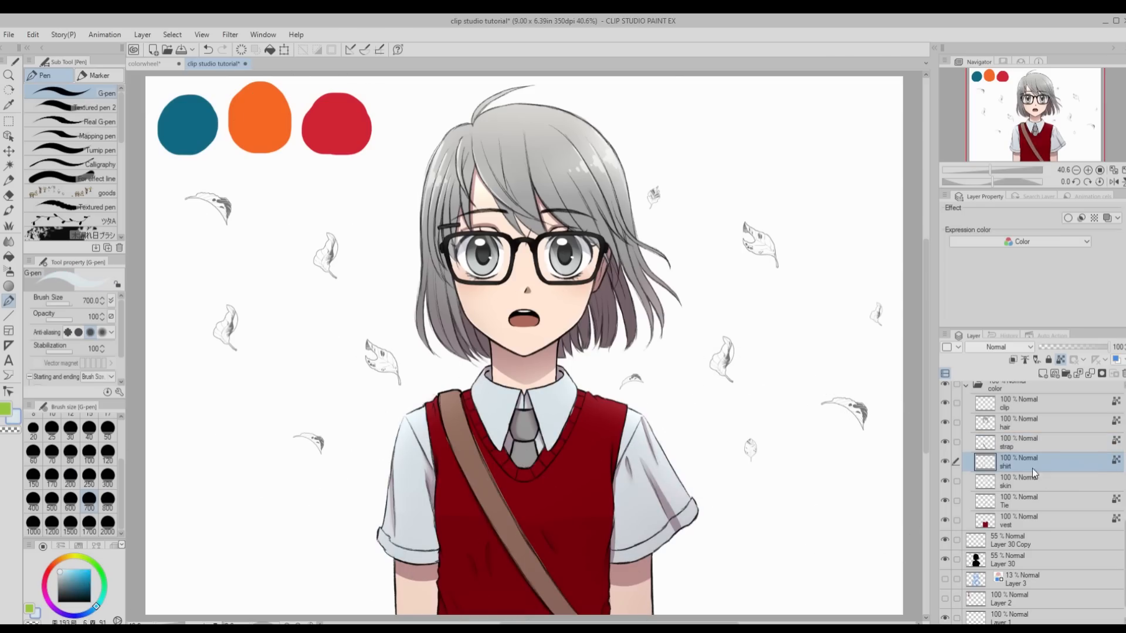
Paint the tie on the Tie layer with the muted brown sampled from the bag strap.
click(1019, 500)
alt+click(191, 132)
alt+click(270, 122)
alt+click(476, 460)
drag(511, 440, 540, 412)
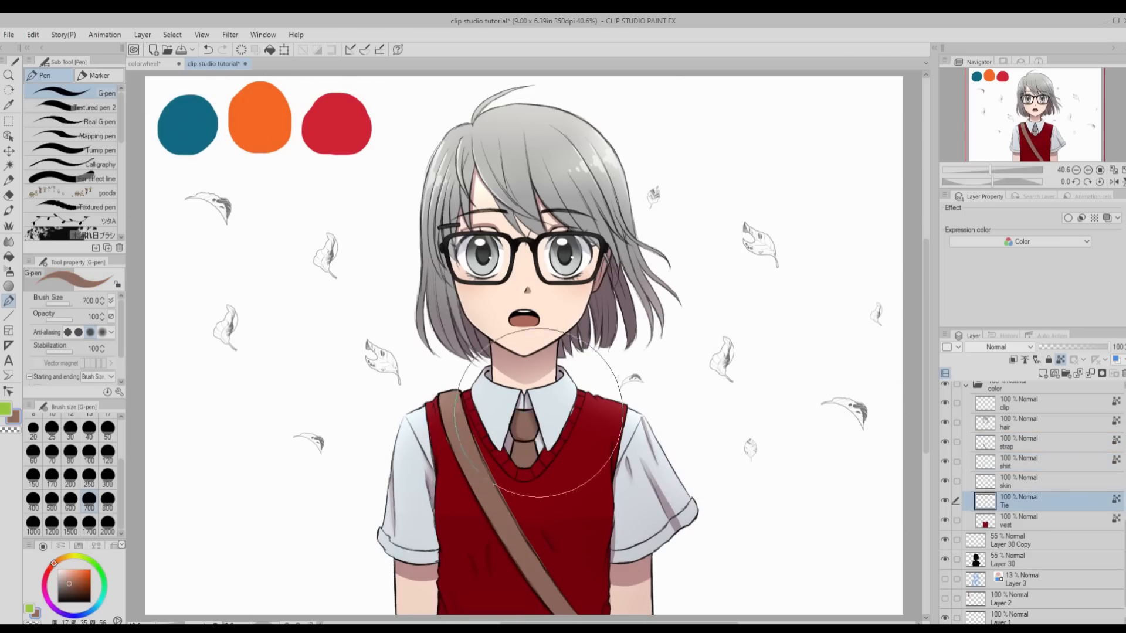
Paint the hair layer in a light teal based on the blue-green swatch.
click(1021, 422)
alt+click(188, 126)
mouse_move(410, 328)
mouse_down()
mouse_move(587, 187)
mouse_move(726, 360)
mouse_up()
Paint the hair clip on the clip layer with the red sampled from the vest, using a brush size of 200.
click(1021, 400)
key(bracketleft)
key(bracketleft)
key(bracketleft)
key(bracketleft)
key(bracketleft)
key(bracketleft)
alt+click(587, 431)
drag(458, 227, 431, 237)
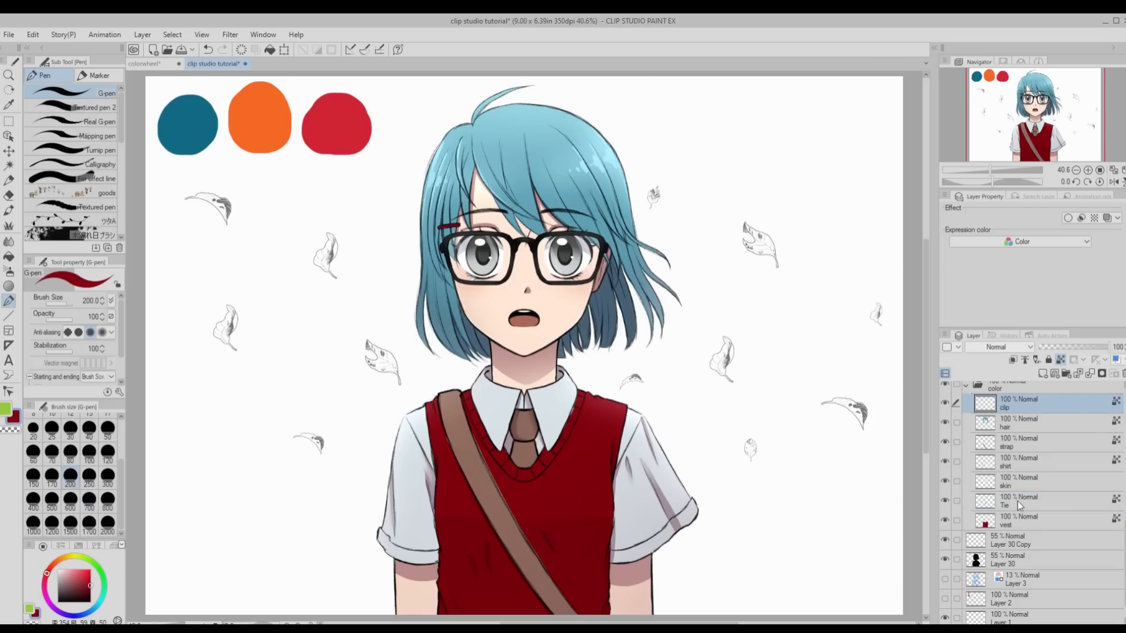
Adjust the eyes folder's Hue/Saturation/Luminosity 1 correction layer to turn the irises orange-brown.
scroll(995, 442, up, 5)
double_click(986, 448)
drag(45, 253, 128, 220)
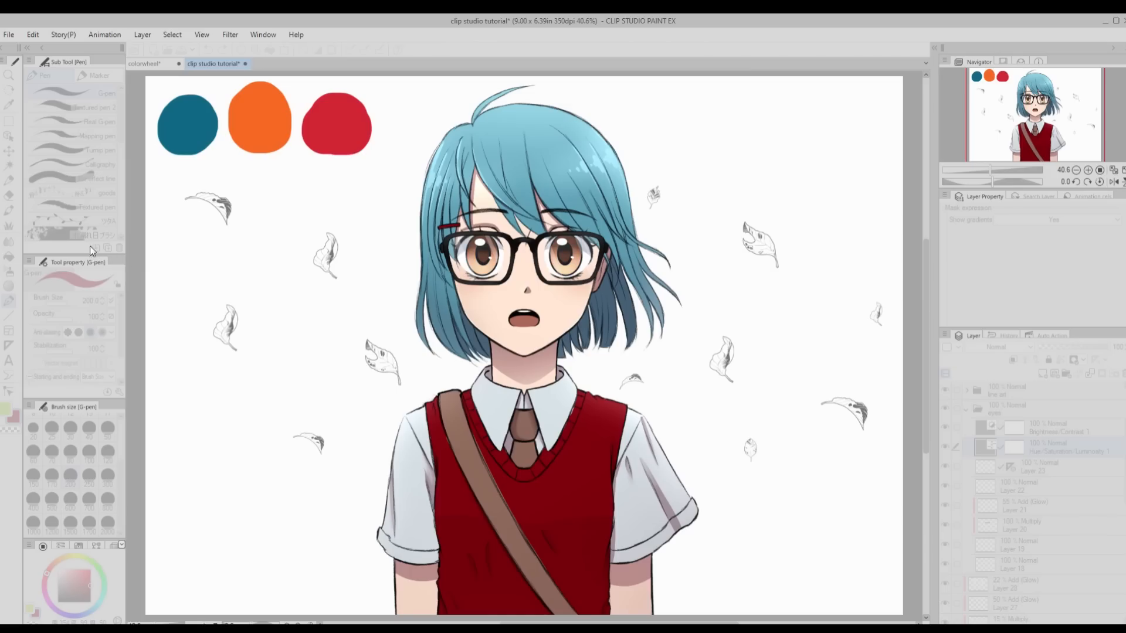
Fine-tune the iris color through the Hue/Saturation/Luminosity 1 correction layer.
drag(139, 288, 124, 287)
click(267, 207)
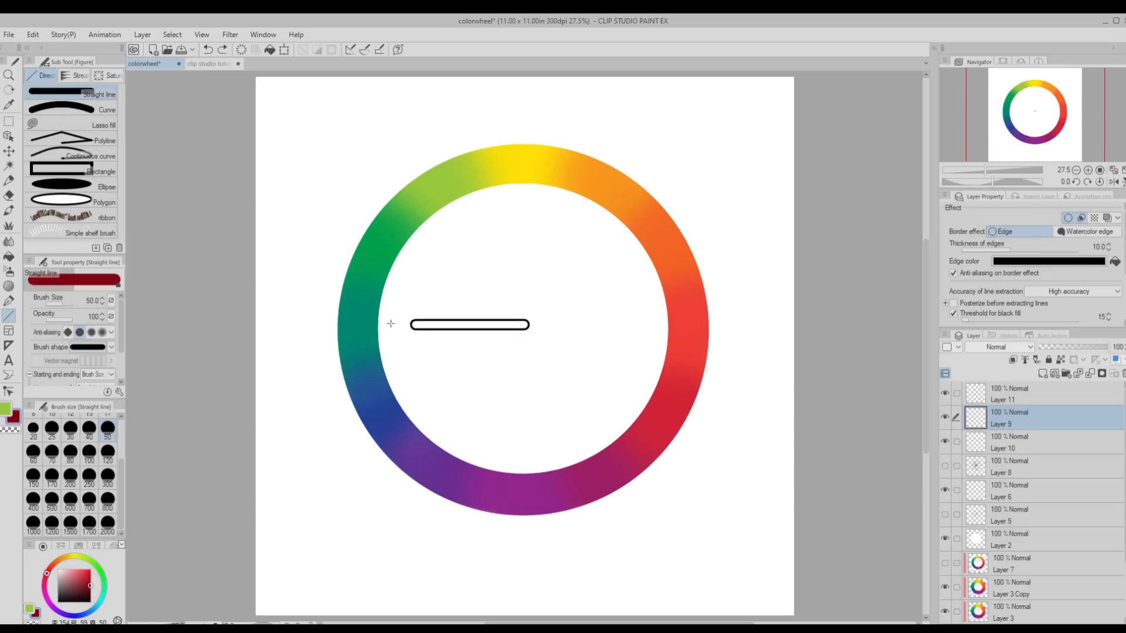
Draw straight lines from the color wheel's centre to green, yellow-green and yellow to mark an analogous scheme.
drag(390, 323, 389, 240)
drag(526, 323, 442, 187)
drag(525, 323, 519, 165)
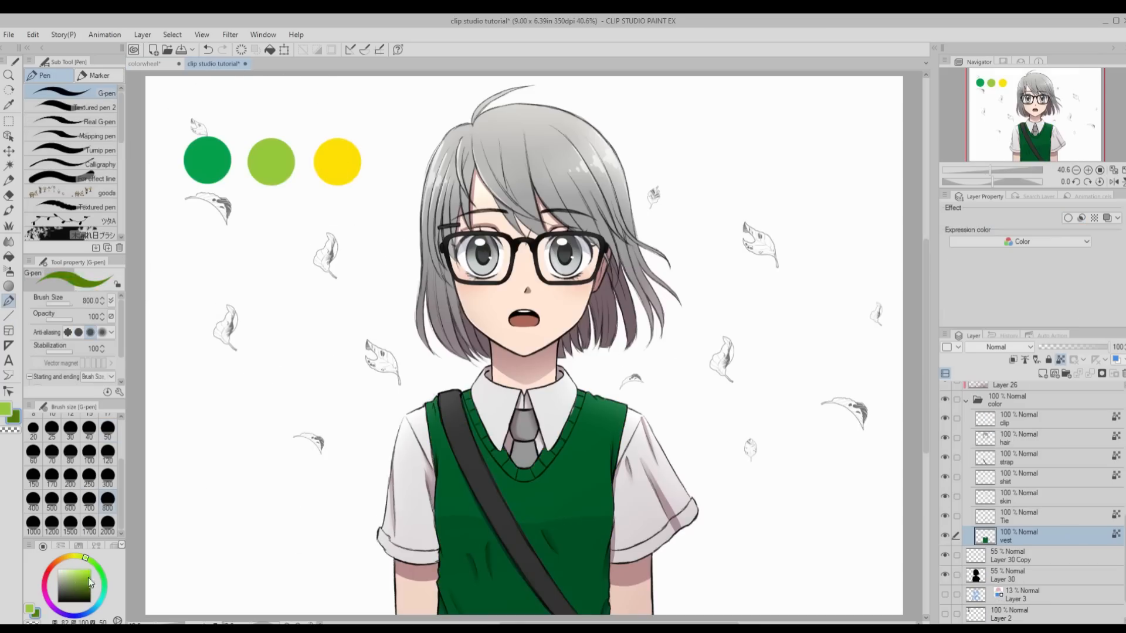
Paint the vest a muted olive green and the tie yellow on their own layers.
drag(91, 583, 74, 583)
drag(499, 440, 628, 527)
click(1020, 516)
click(70, 556)
click(78, 571)
click(528, 480)
Paint the shirt layer cream and the bag strap layer dark brown.
click(1021, 477)
click(61, 569)
drag(411, 481, 657, 487)
click(1021, 458)
click(84, 596)
drag(455, 411, 552, 592)
Paint the hair layer in a muted blonde yellow.
click(1018, 441)
click(71, 577)
drag(452, 282, 592, 319)
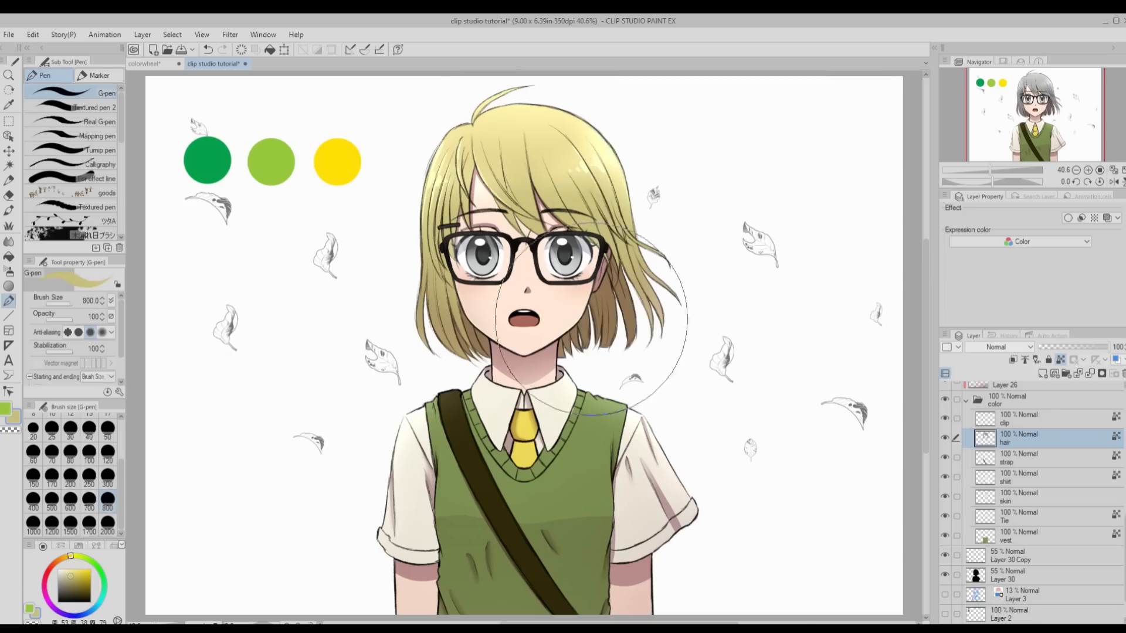
Paint the hair clip on the clip layer with the green sampled from the first swatch.
alt+click(208, 160)
click(89, 477)
click(1020, 418)
drag(438, 225, 462, 225)
Repaint the bag strap on the strap layer with a darker, muted tone of the sampled green.
click(89, 501)
click(1021, 458)
click(72, 594)
drag(455, 410, 557, 598)
scroll(1033, 499, up, 5)
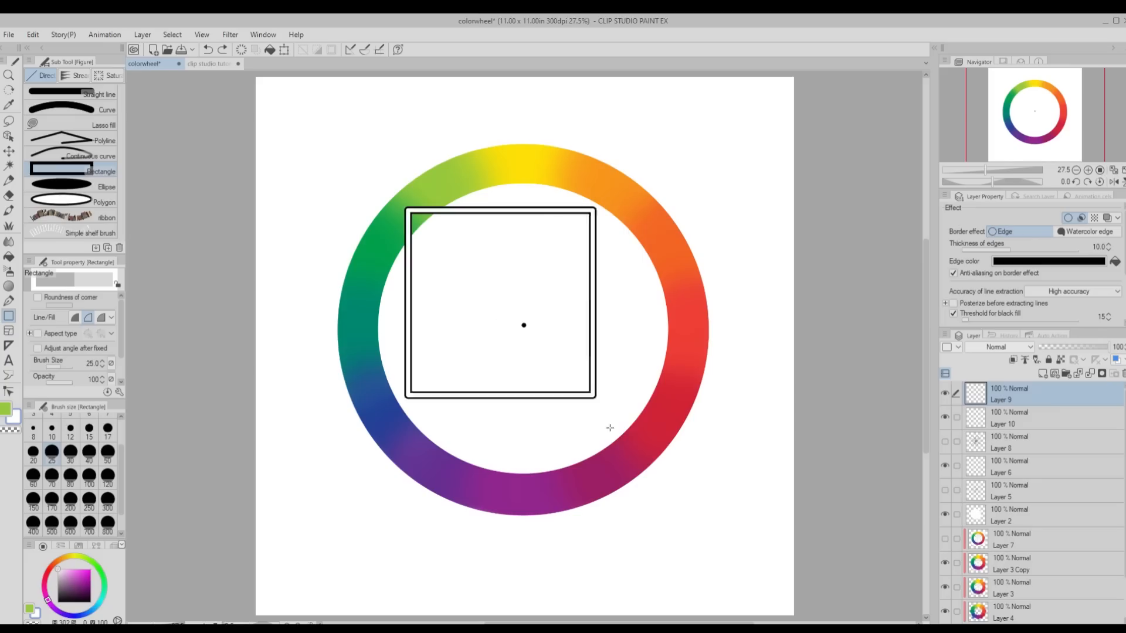
Draw a square over the color wheel and rotate it so its corners point to yellow, red, purple and blue-green.
drag(606, 428, 647, 451)
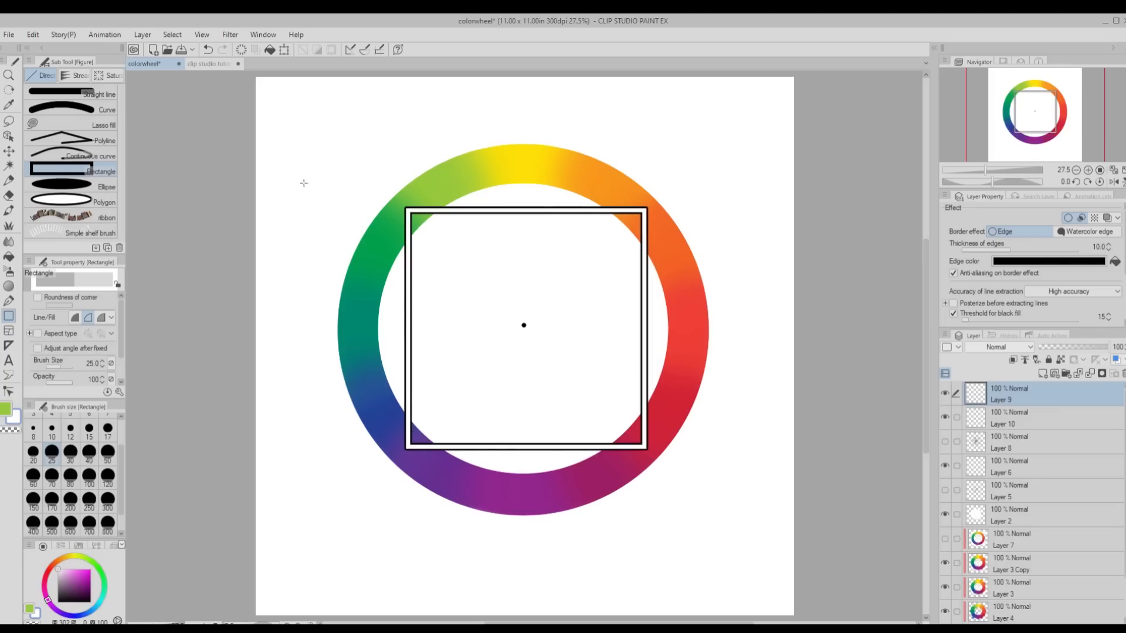
key(ctrl+t)
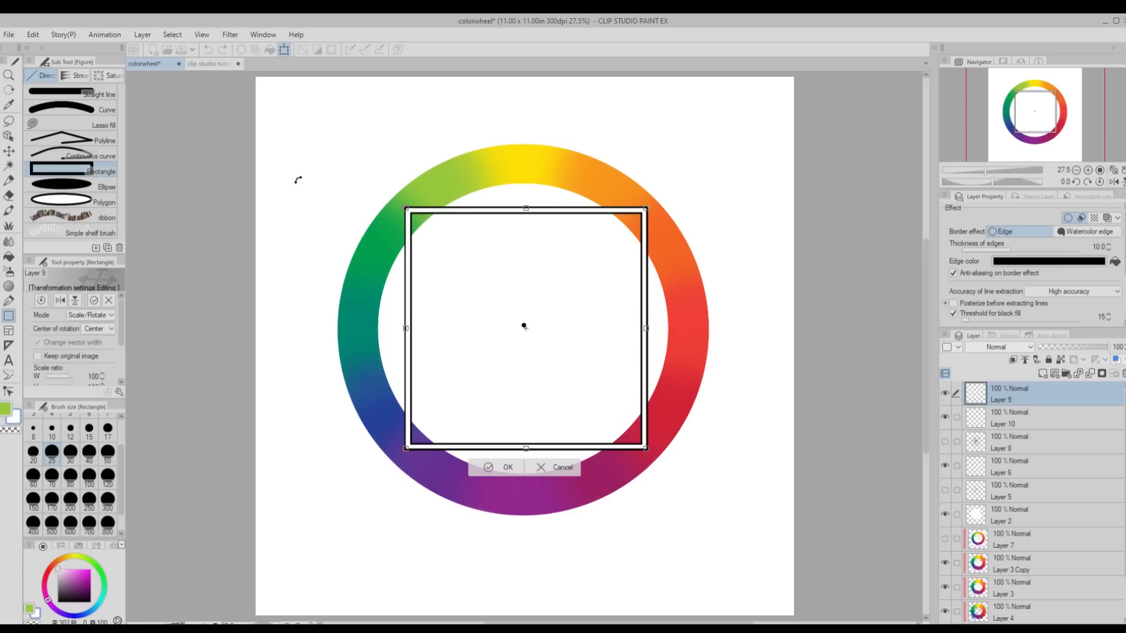
drag(683, 197, 685, 364)
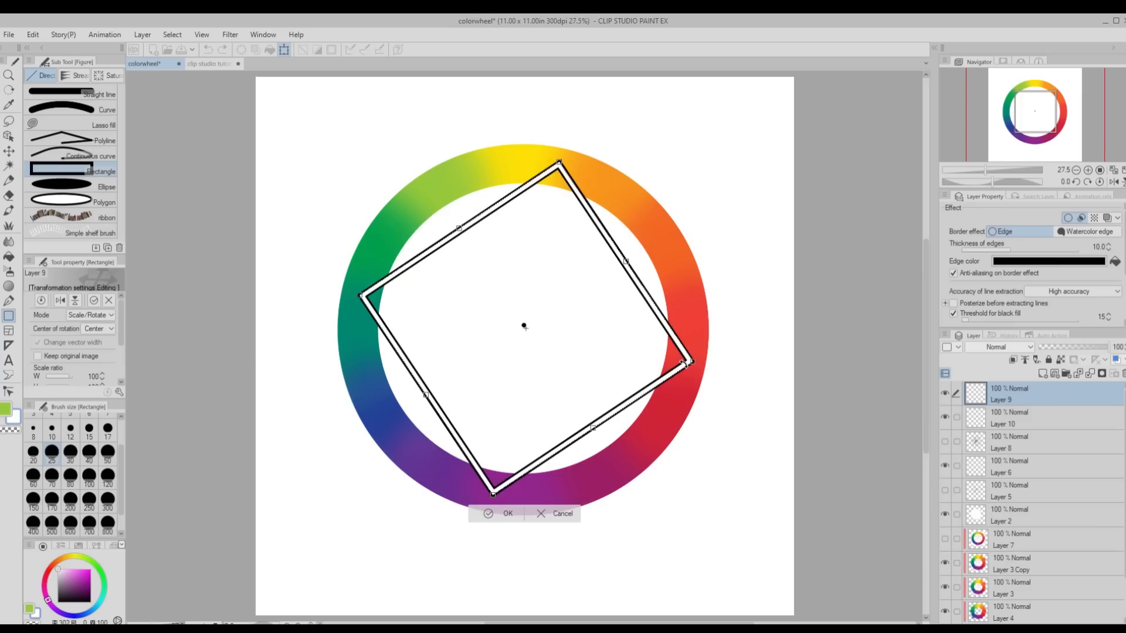
click(500, 513)
On a new layer, paint swatches from the colors sampled at the square's corners: yellow, red, purple and blue-green.
key(p)
key(ctrl+z)
click(1043, 373)
alt+click(559, 160)
drag(284, 108, 436, 112)
alt+click(693, 367)
alt+click(442, 494)
alt+click(355, 296)
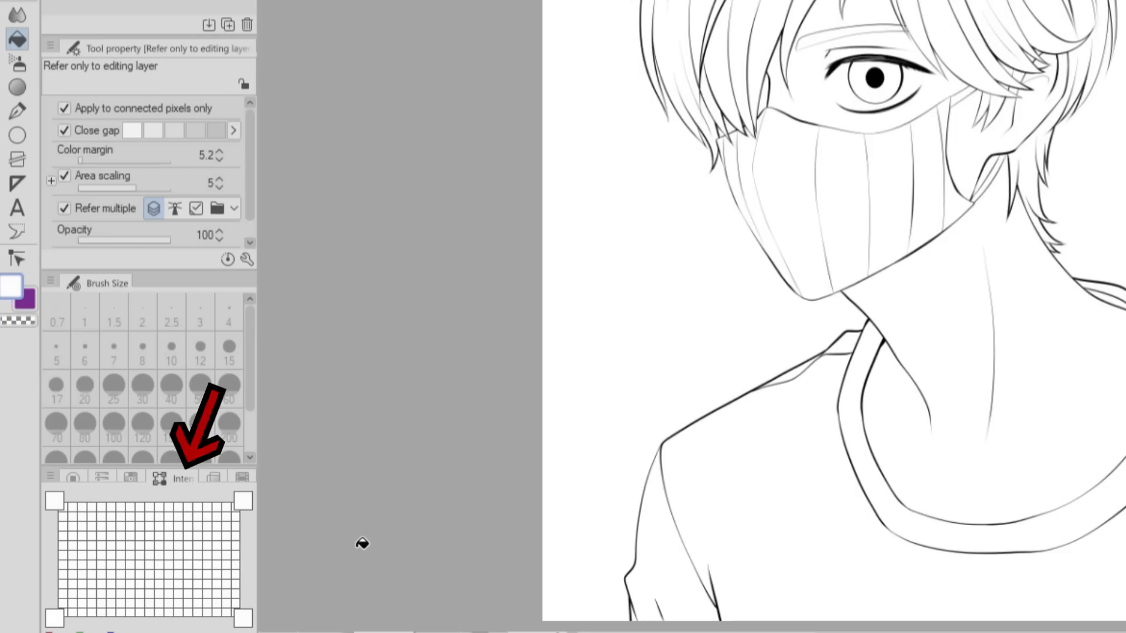
Fill the four corners of the Intermediate Color grid with the yellow, red, purple and blue-green of the square scheme.
click(54, 501)
click(243, 501)
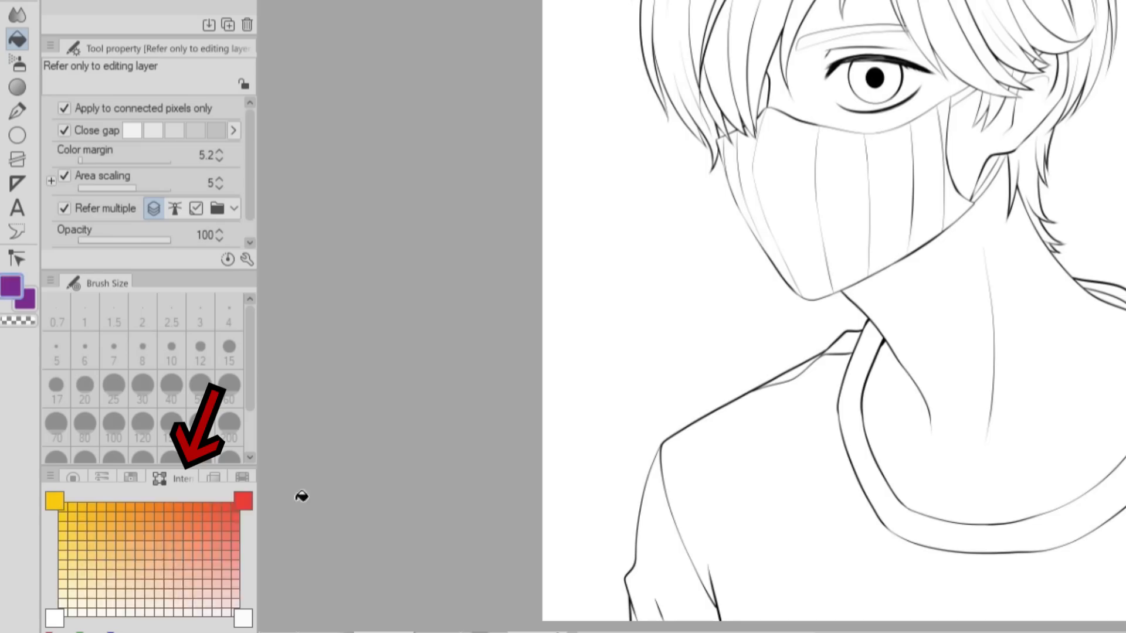
click(244, 618)
click(55, 618)
Replace the yellow corner of the Intermediate Color grid with a paler yellow.
click(62, 506)
click(73, 479)
click(156, 523)
click(184, 477)
click(54, 501)
click(73, 476)
click(144, 522)
click(184, 476)
click(53, 501)
Replace the purple corner of the Intermediate Color grid with a darker purple.
click(237, 613)
click(73, 476)
click(167, 576)
click(184, 477)
click(243, 617)
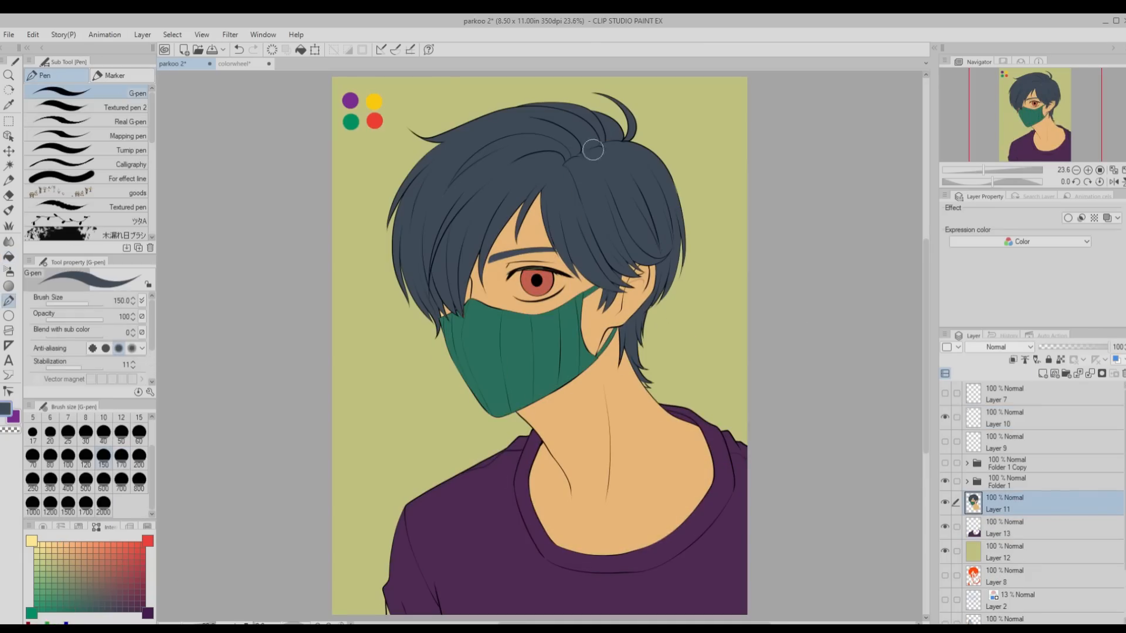
Merge the character's flat color layer with the one below and add a new layer clipped to the result.
key(ctrl+e)
click(1043, 373)
click(1013, 360)
Paint neck and hair shadows with the Thin Gouache brush at size 150 on the clipped Multiply layer at 40% opacity.
click(9, 210)
click(85, 457)
click(103, 457)
mouse_move(521, 414)
mouse_down()
mouse_move(569, 397)
mouse_move(557, 451)
mouse_up()
click(1066, 347)
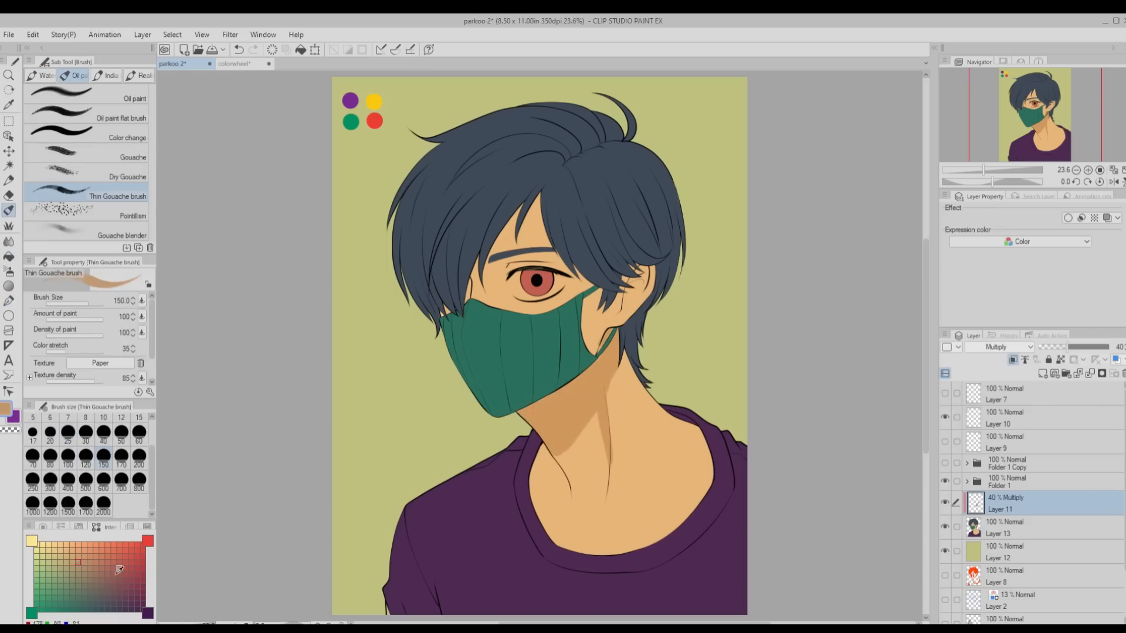
drag(618, 135, 570, 158)
drag(412, 255, 432, 320)
Paint a band of pale green highlights across the hair on a new clipped layer at 33% opacity.
click(1042, 373)
drag(414, 175, 502, 191)
drag(549, 200, 662, 170)
click(1062, 347)
Paint shadows on the mask, forehead and ear on the Multiply layer, and check the drawing mirrored.
click(1044, 552)
click(1044, 528)
drag(454, 323, 483, 405)
drag(539, 200, 491, 261)
click(104, 433)
drag(648, 280, 623, 308)
click(1114, 182)
click(1113, 182)
Paint light and dark fabric folds on the purple shirt with the Thin Gouache brush at size 200 and blend them.
click(9, 272)
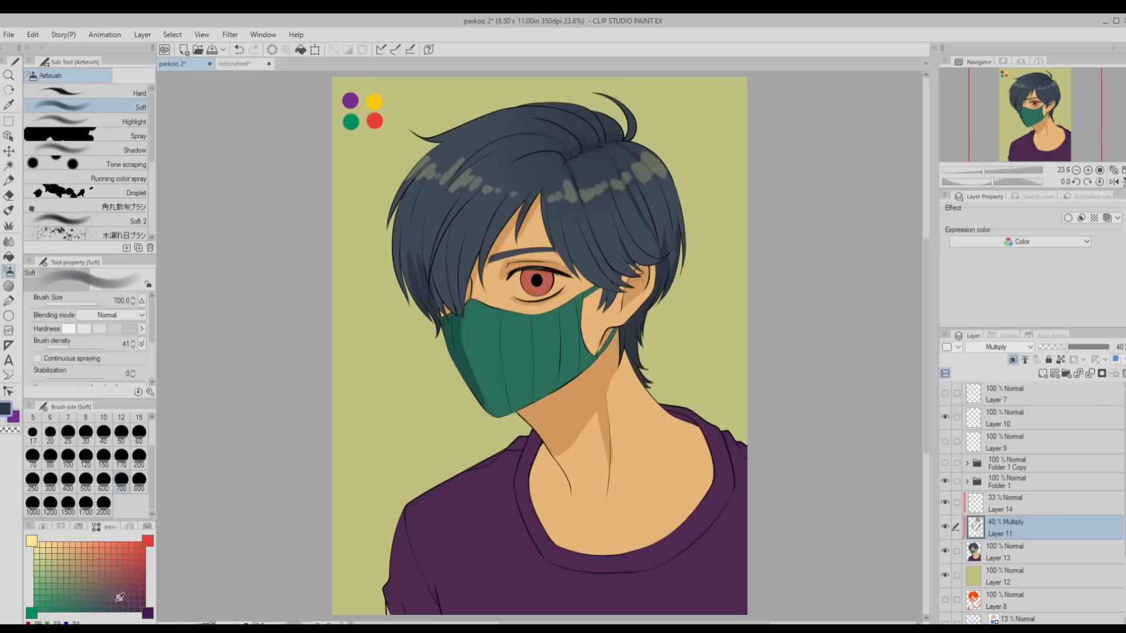
click(1044, 503)
click(9, 210)
click(139, 457)
mouse_move(511, 452)
mouse_down()
mouse_move(500, 494)
mouse_move(414, 528)
mouse_up()
click(113, 579)
click(1044, 527)
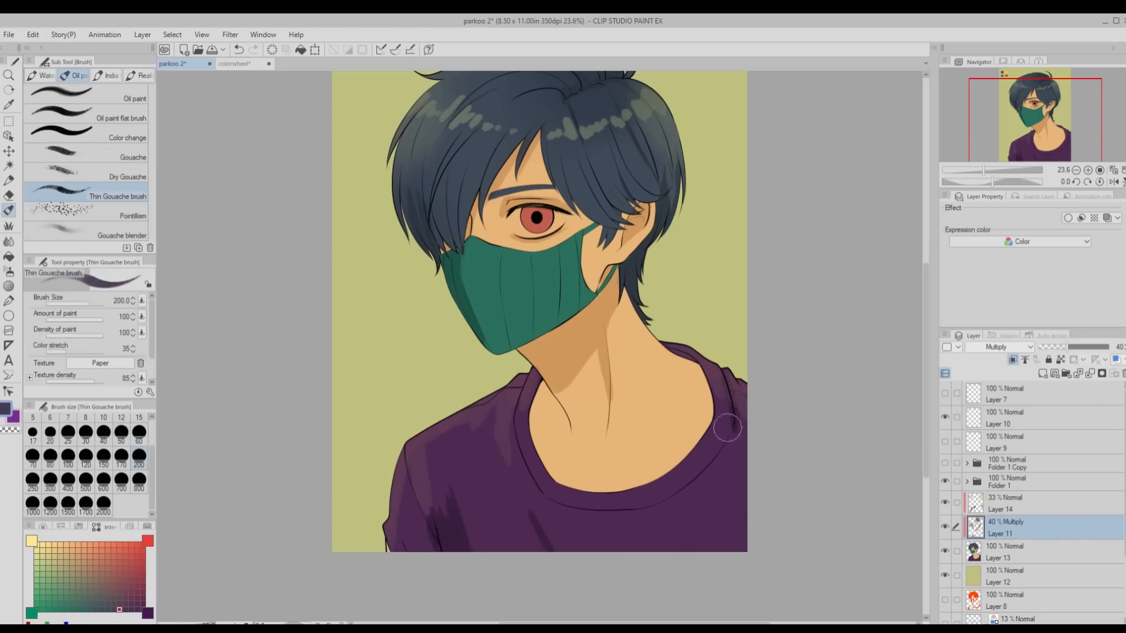
click(9, 241)
click(1044, 503)
Airbrush a soft pale yellow highlight down the neck on the clipped highlight layer.
click(9, 272)
click(35, 545)
drag(629, 387, 630, 463)
Airbrush the white of the eye in off-white on a new layer at 64% opacity.
click(43, 527)
drag(516, 284, 553, 290)
click(1042, 373)
click(1086, 347)
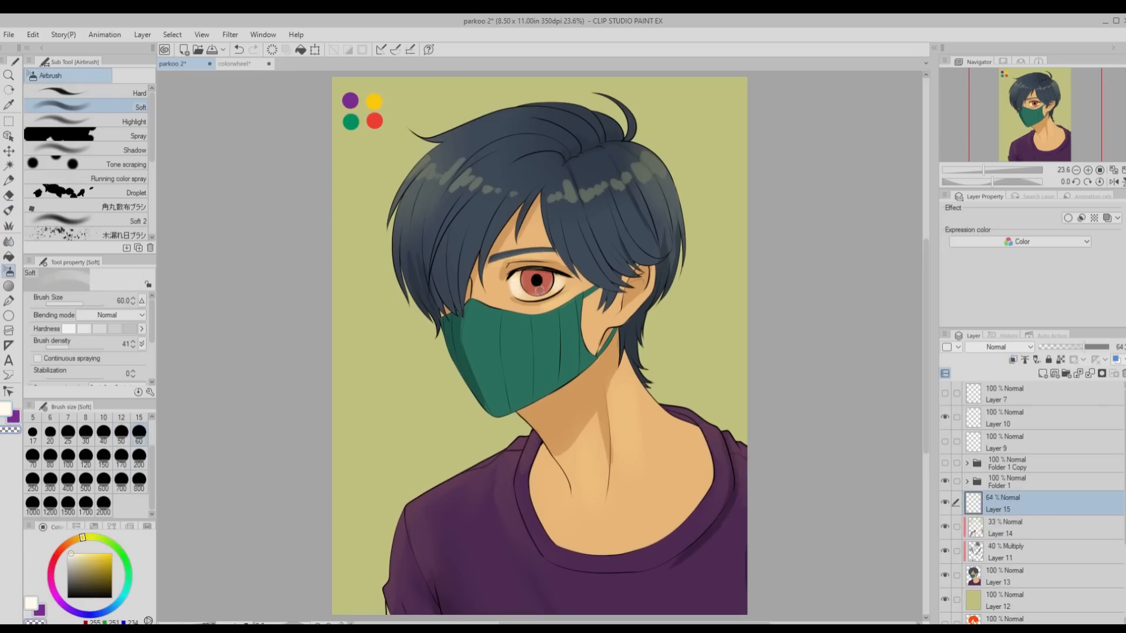
Airbrush lighter green highlights along the mask's folds using a green from the Intermediate Color grid.
click(121, 456)
click(96, 527)
click(48, 580)
drag(554, 328, 548, 376)
drag(509, 334, 504, 384)
Select the iris, shade its upper part with the soft airbrush on a new layer, and deselect it.
click(9, 165)
click(546, 287)
click(1043, 374)
click(9, 272)
drag(525, 273, 550, 276)
key(ctrl+d)
click(9, 301)
click(92, 563)
Paint light yellow-green foliage on both sides of the character with the Thin Gouache brush at size 700.
click(8, 211)
click(97, 528)
click(121, 481)
drag(381, 446, 422, 377)
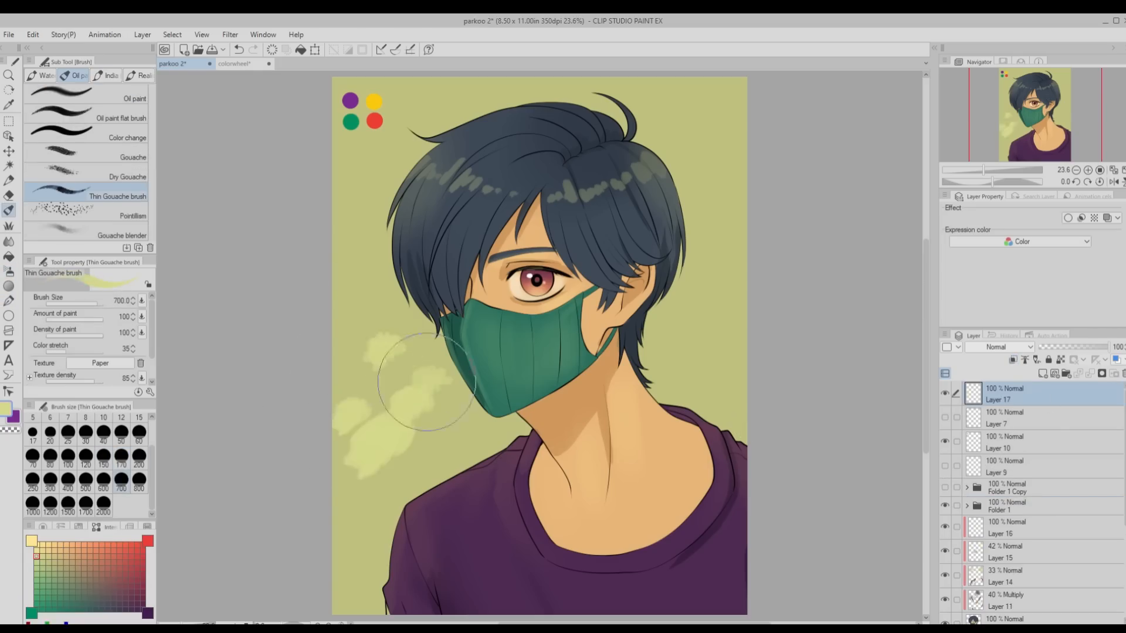
drag(692, 357, 733, 322)
Add darker blue-green shadow areas to the foliage on both sides of the character.
click(107, 610)
mouse_move(434, 464)
mouse_down()
mouse_move(501, 419)
mouse_move(410, 510)
mouse_move(420, 470)
mouse_up()
drag(352, 293, 428, 352)
drag(662, 382, 733, 316)
Paint vertical tree trunks in olive and brown tones across the background behind the character.
click(1006, 597)
click(96, 592)
key(ctrl+minus)
key(ctrl+minus)
drag(469, 208, 465, 258)
key(ctrl+0)
click(1006, 394)
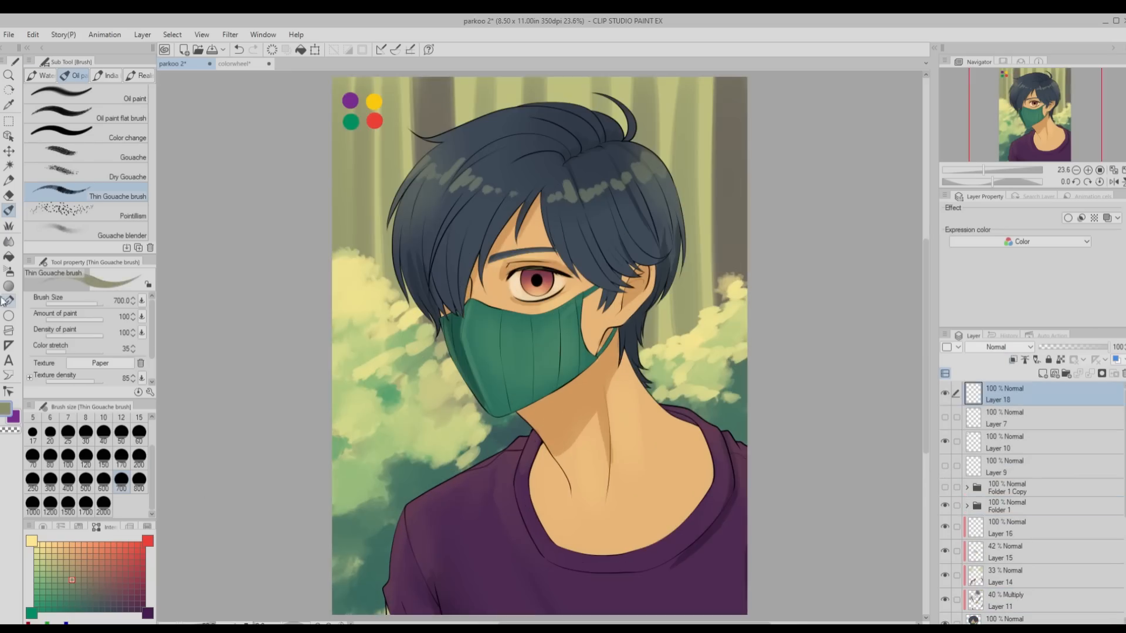
Airbrush a warm reddish tint onto the hair near the ear and the hair tips beside the face.
key(p)
click(43, 527)
click(1006, 528)
key(b)
click(96, 527)
click(640, 265)
drag(478, 255, 458, 287)
Airbrush muted green highlights over the hair on a new layer at 63% opacity.
click(1043, 374)
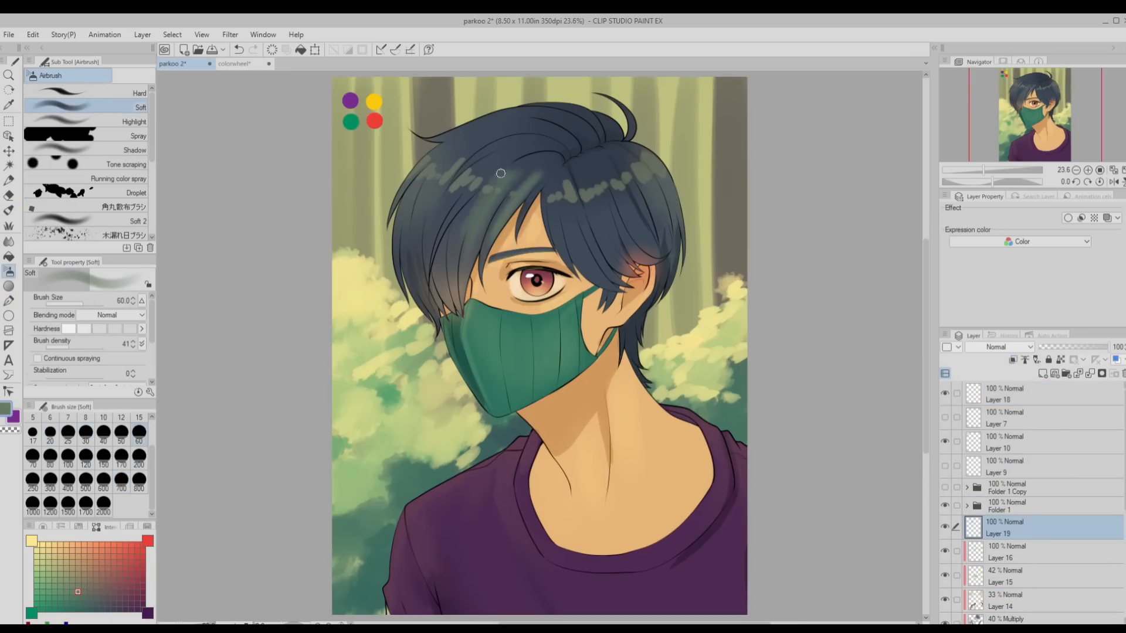
drag(445, 176, 516, 193)
drag(563, 197, 651, 170)
drag(1107, 348, 1087, 347)
Add clipped Multiply layers at 69% and 55% opacity and airbrush soft shading over the character.
click(1043, 374)
click(1000, 348)
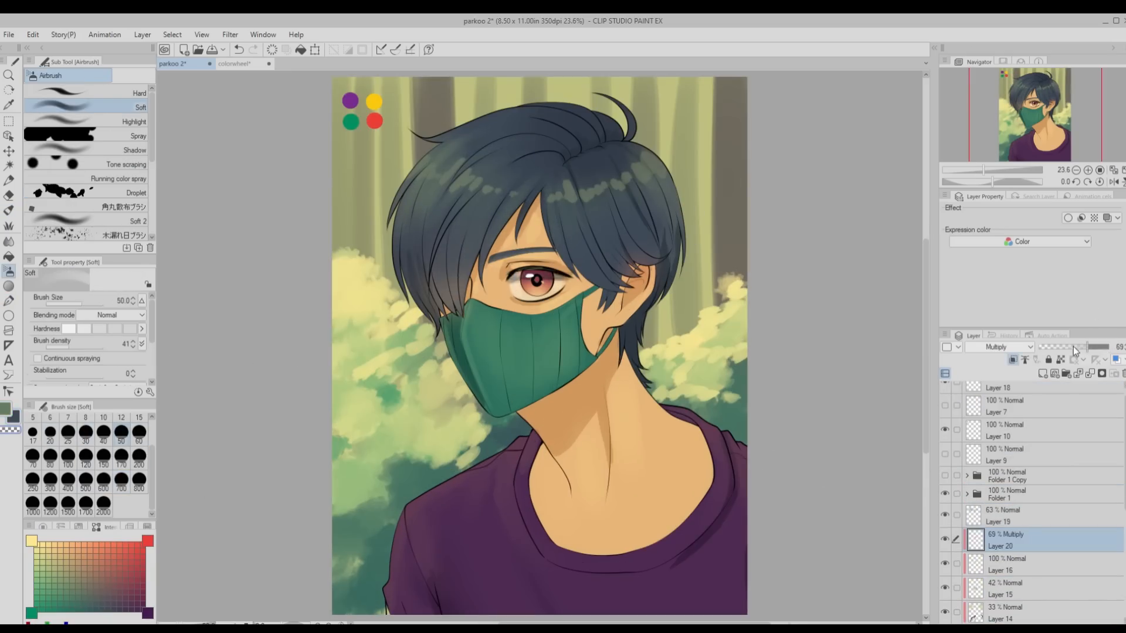
click(1043, 374)
key(ctrl+minus)
key(ctrl+minus)
drag(634, 470, 586, 352)
Apply a foreground-to-transparent gradient diagonally over the illustration on a new Add (Glow) layer at 15% opacity.
click(1042, 374)
key(g)
drag(434, 208, 563, 376)
drag(1107, 347, 1055, 351)
key(ctrl+0)
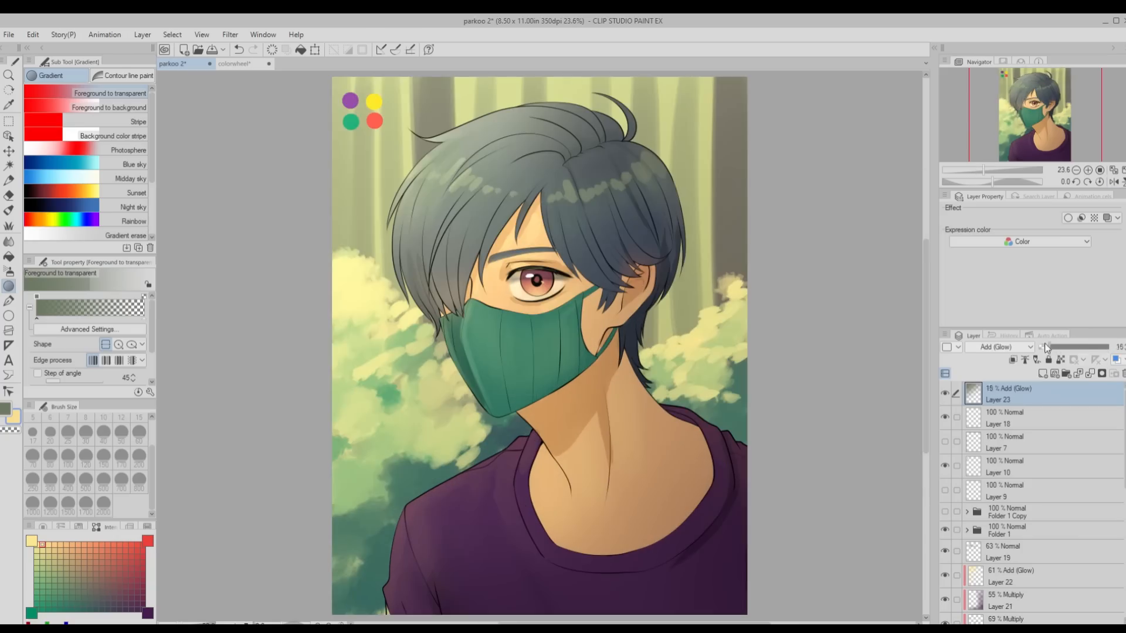
Select the green mask and adjust its color with a correction layer.
click(143, 35)
key(w)
click(528, 358)
click(143, 35)
drag(170, 228, 203, 227)
click(310, 156)
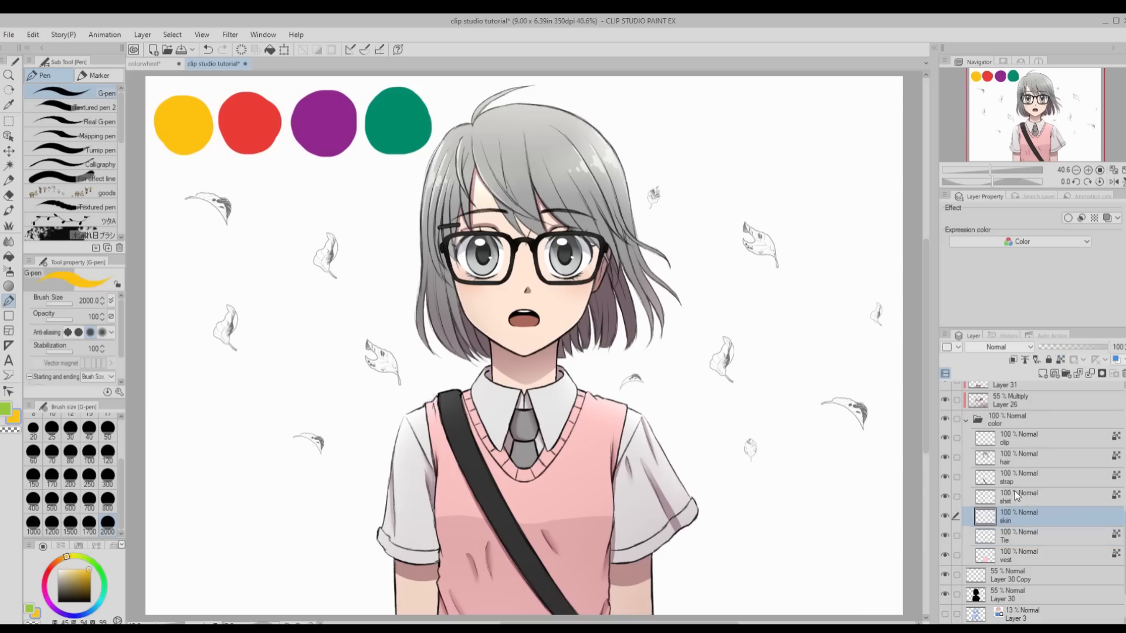
Repaint the schoolgirl's vest a dusty pink on the vest layer with the G-pen at size 2000.
click(1017, 555)
click(74, 573)
click(459, 500)
click(69, 576)
click(546, 509)
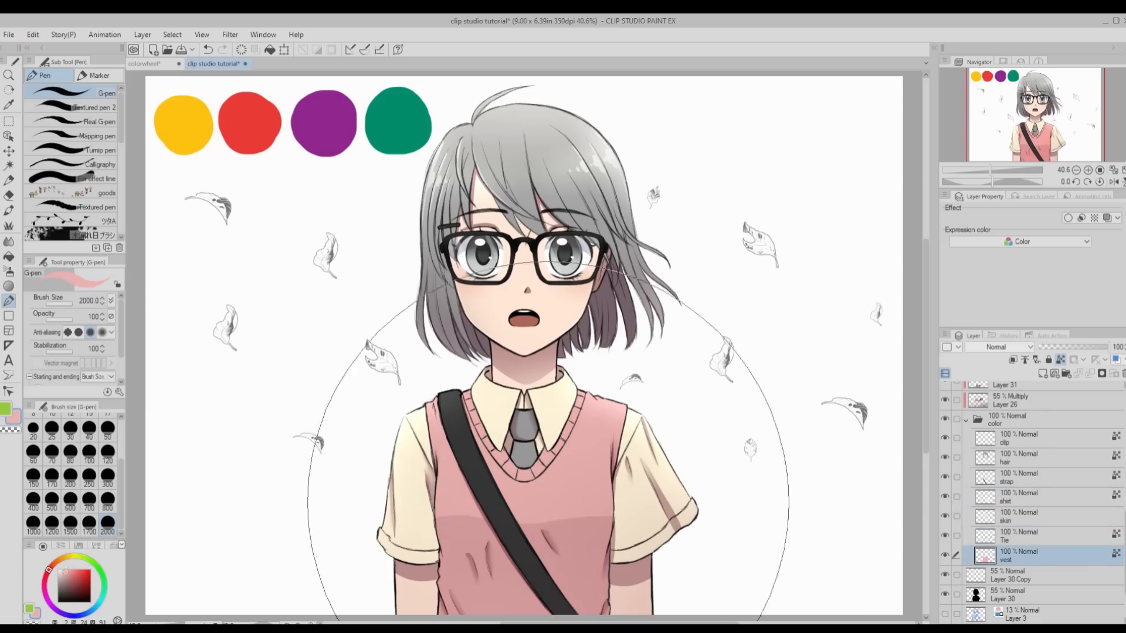
Repaint the schoolgirl's tie and bag strap dark green on the Tie and strap layers with the size 2000 G-pen.
click(1017, 536)
click(70, 588)
click(459, 448)
click(73, 592)
click(610, 569)
click(1018, 478)
click(563, 475)
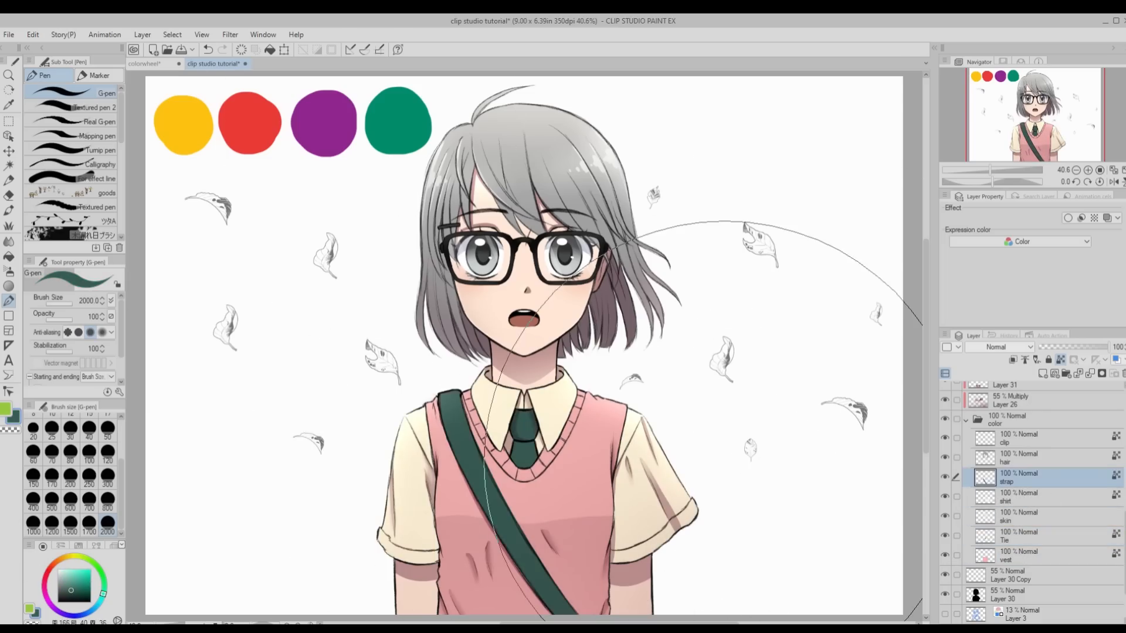
Repaint the hair a muted dark purple on the hair layer, based on the purple swatch, and select the clip layer.
alt+click(331, 132)
click(1017, 458)
click(531, 229)
click(67, 577)
click(531, 234)
click(75, 591)
click(540, 220)
click(73, 588)
click(536, 284)
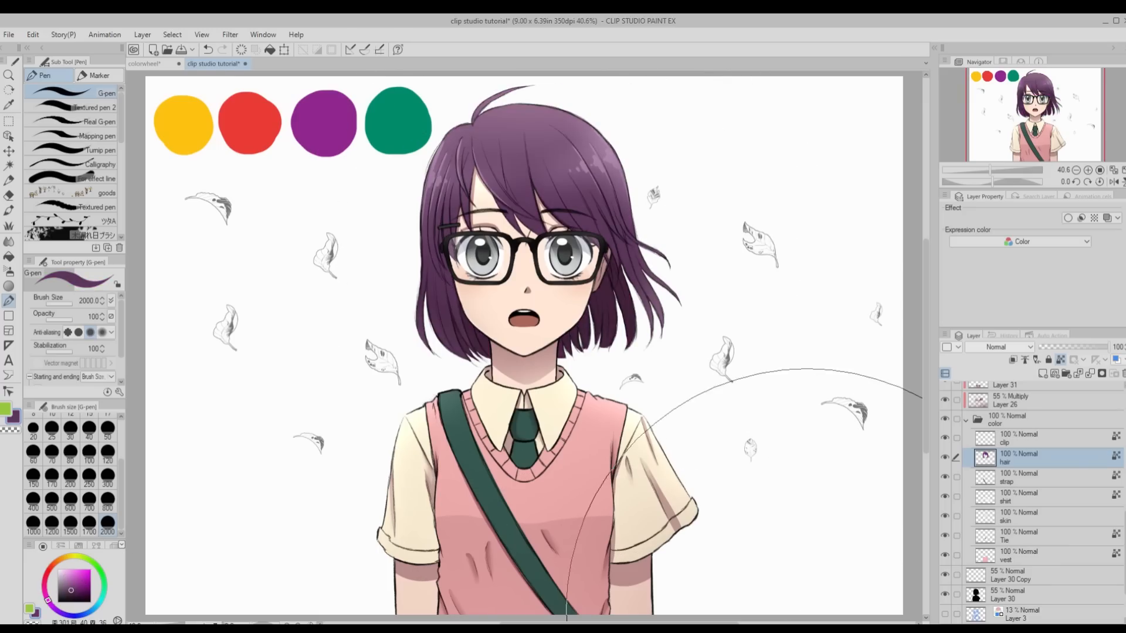
click(1012, 437)
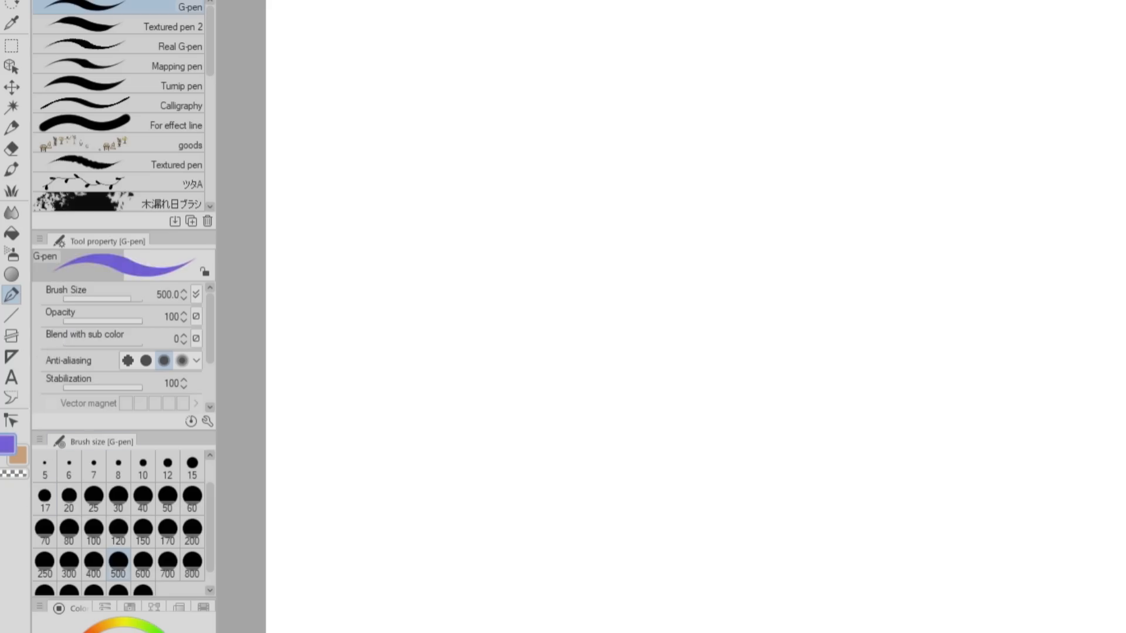
Set the G-pen's Blend with sub color to 40 and paint a purple and a light green swatch on the blank canvas.
drag(60, 339, 90, 338)
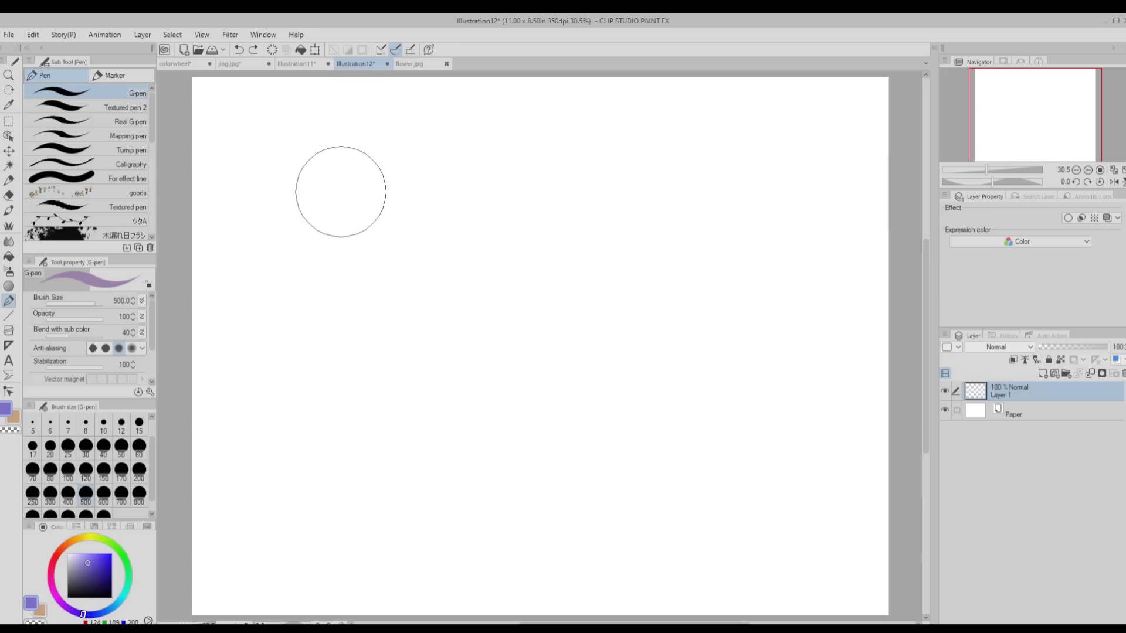
drag(469, 141, 500, 140)
drag(363, 188, 364, 184)
click(115, 546)
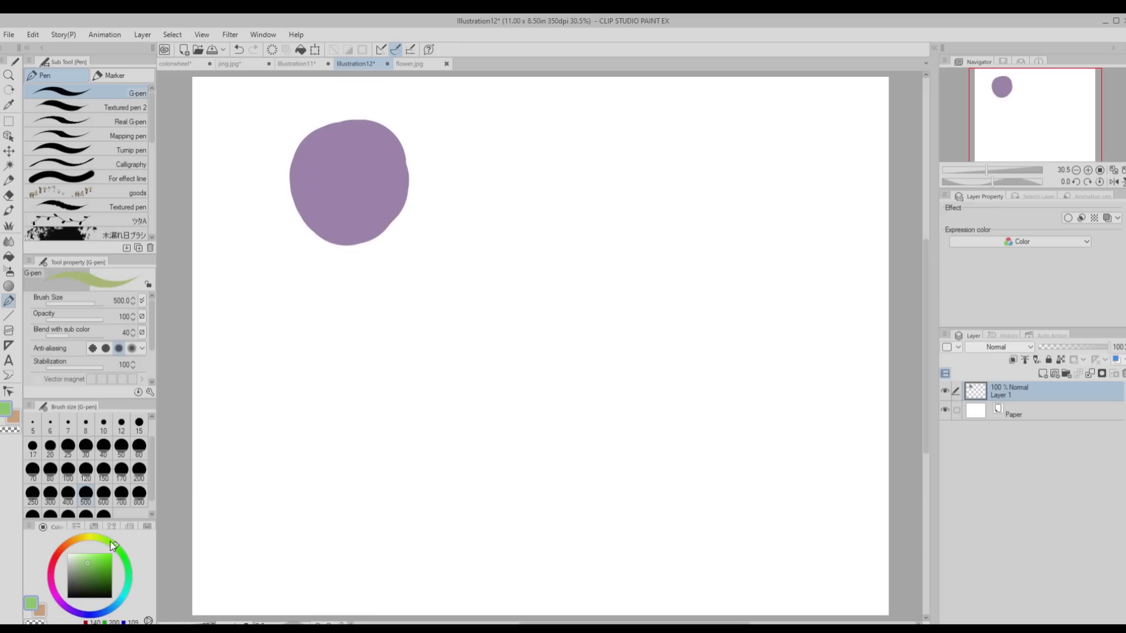
drag(477, 228, 490, 206)
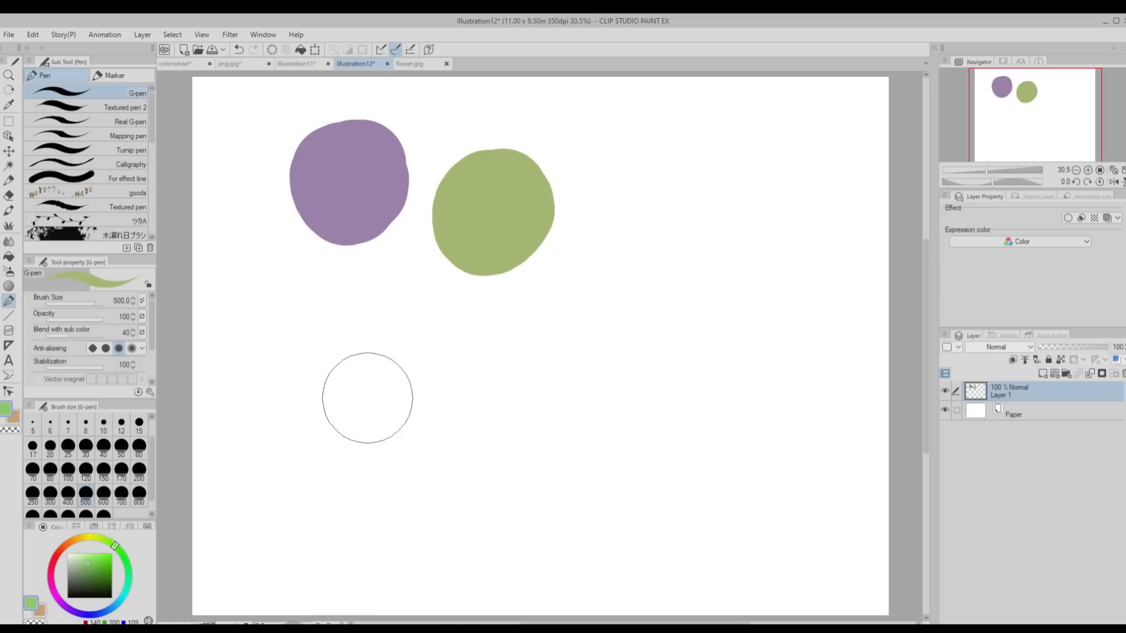
Paint three more round swatches in different hues, including green and dark blue, with the same sub-color blend.
click(127, 581)
drag(87, 568, 90, 570)
mouse_move(384, 331)
mouse_down()
mouse_move(398, 313)
mouse_move(375, 340)
mouse_up()
click(95, 576)
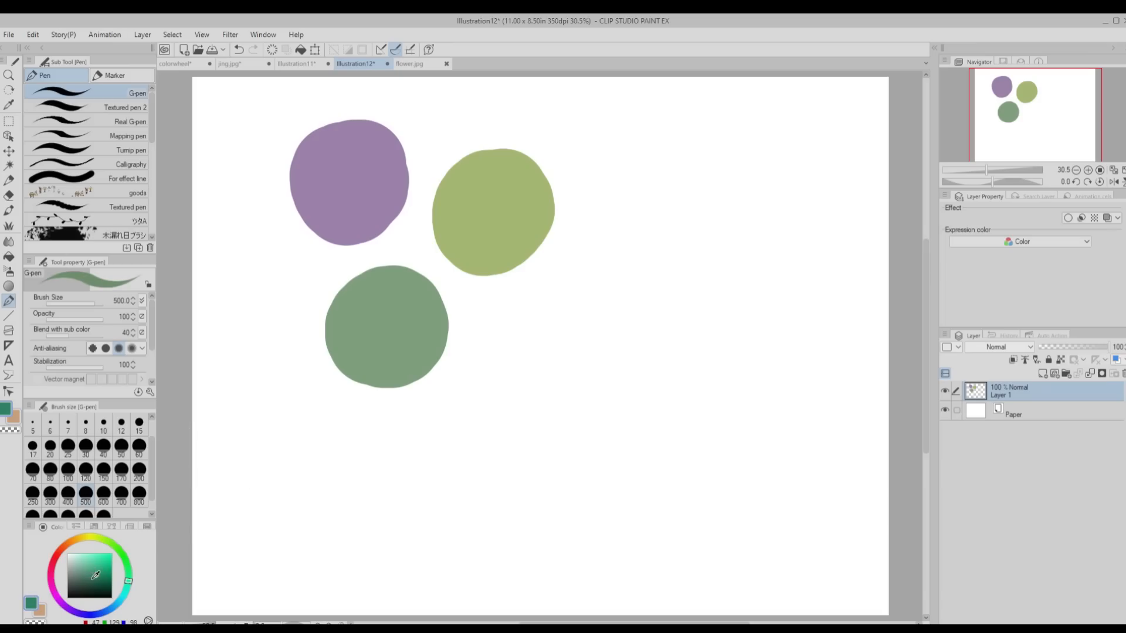
click(112, 606)
click(107, 580)
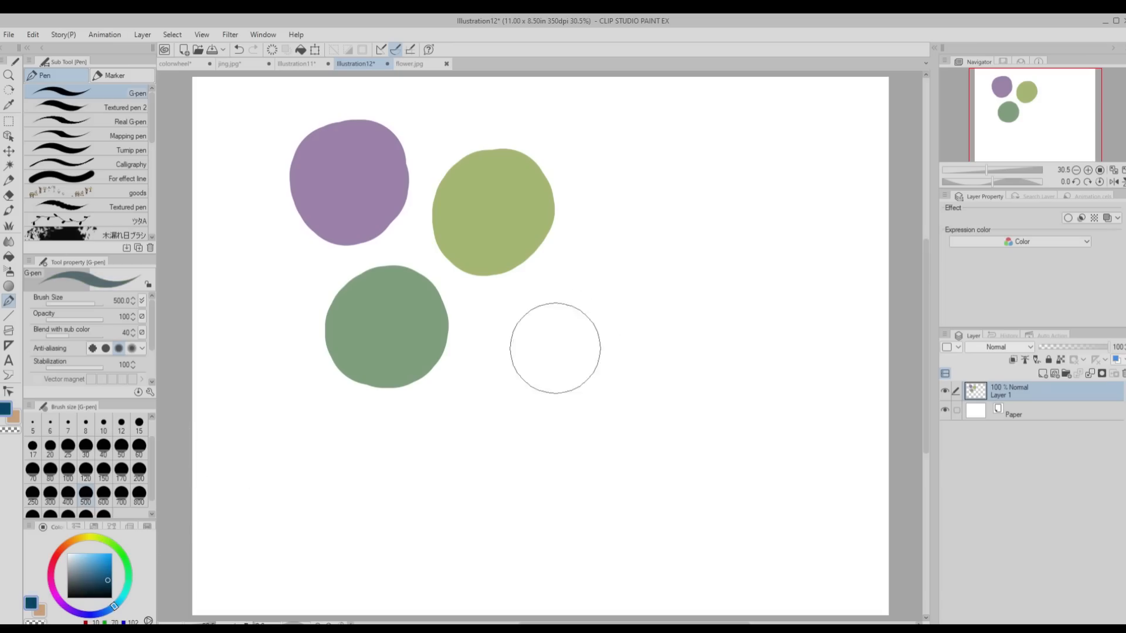
mouse_move(556, 347)
mouse_down()
mouse_move(574, 327)
mouse_move(571, 346)
mouse_up()
click(56, 597)
click(86, 567)
drag(86, 567, 90, 558)
drag(639, 188, 659, 206)
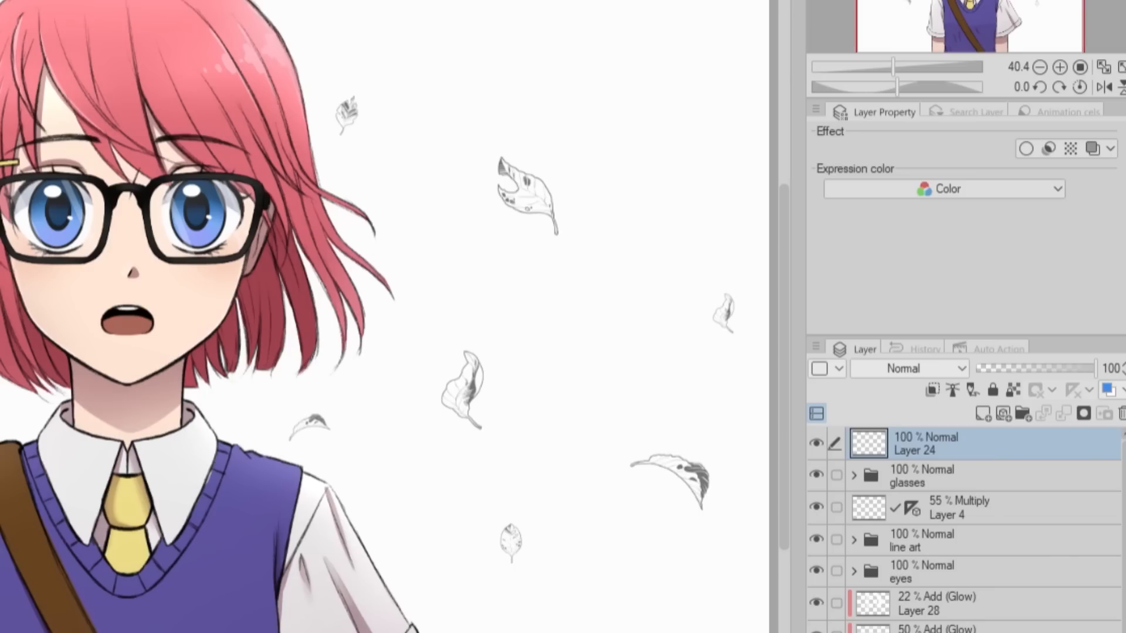
Add a new layer above Layer 24 in the schoolgirl illustration and fill the whole canvas with bright orange.
click(975, 410)
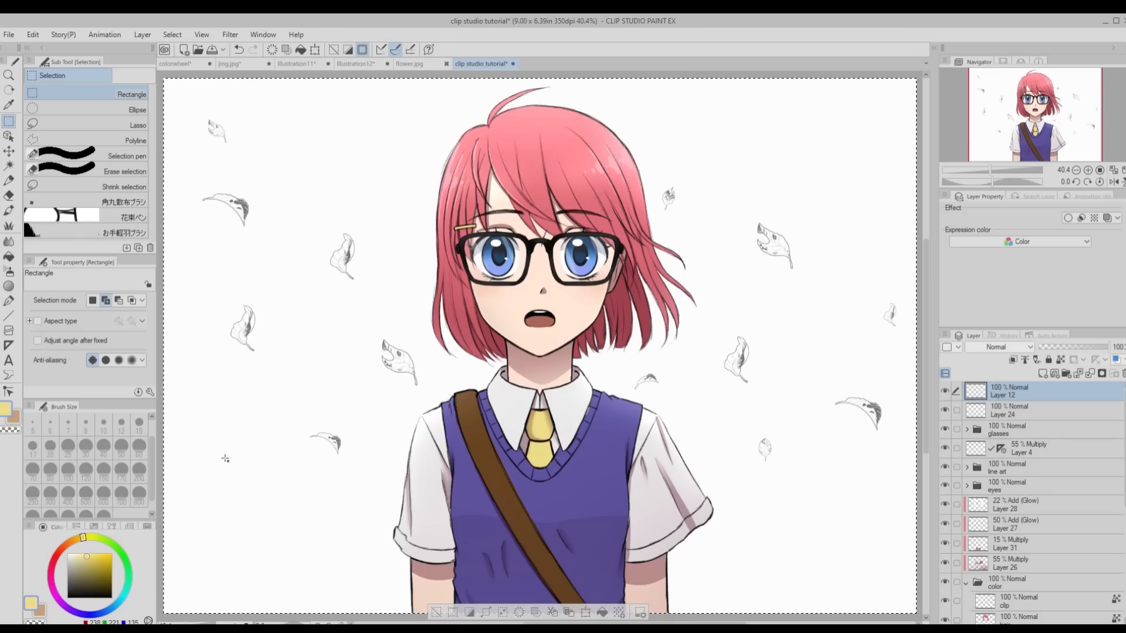
drag(61, 544, 112, 552)
click(97, 558)
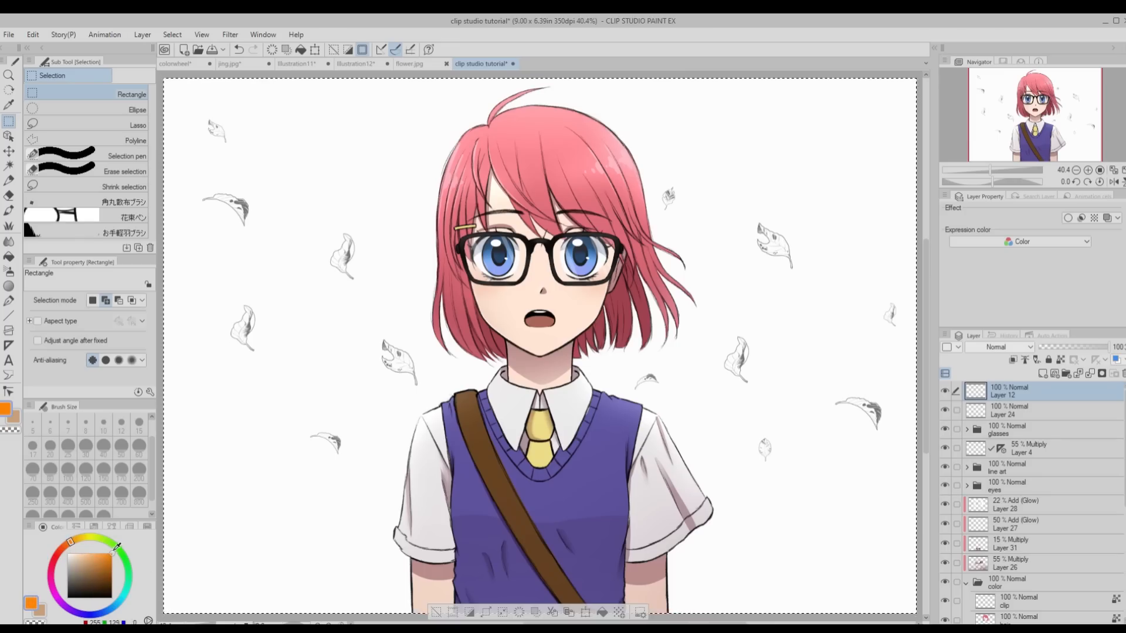
click(69, 539)
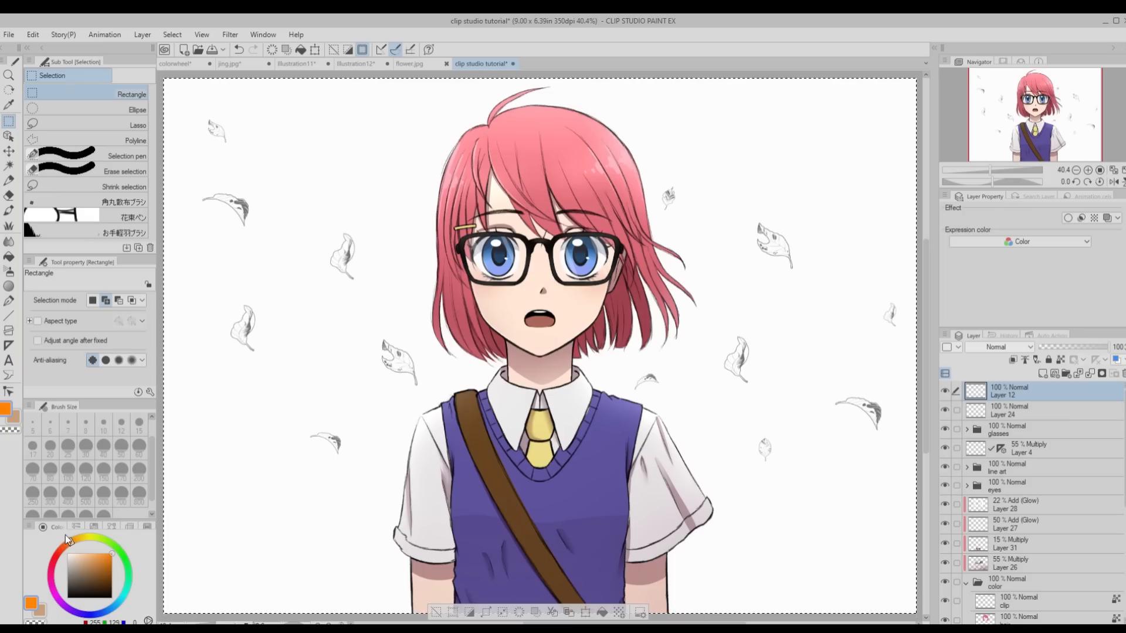
click(601, 608)
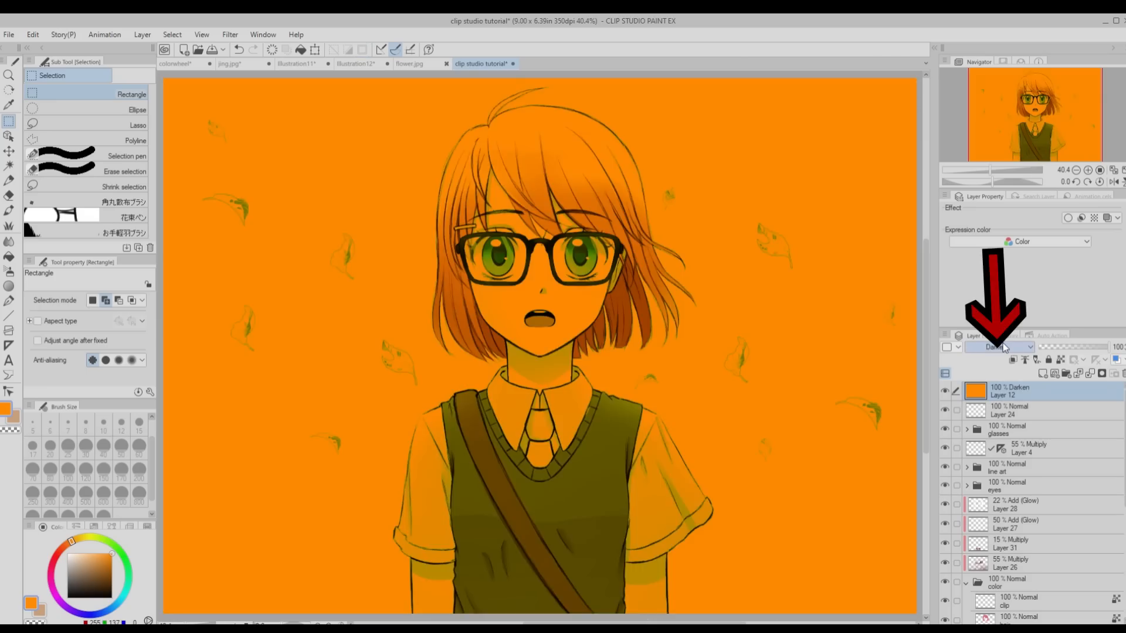
Try blending modes such as Color burn, Lighten, Screen and Add on the orange layer, and settle on Overlay at 30% opacity.
scroll(1003, 347, down, 3)
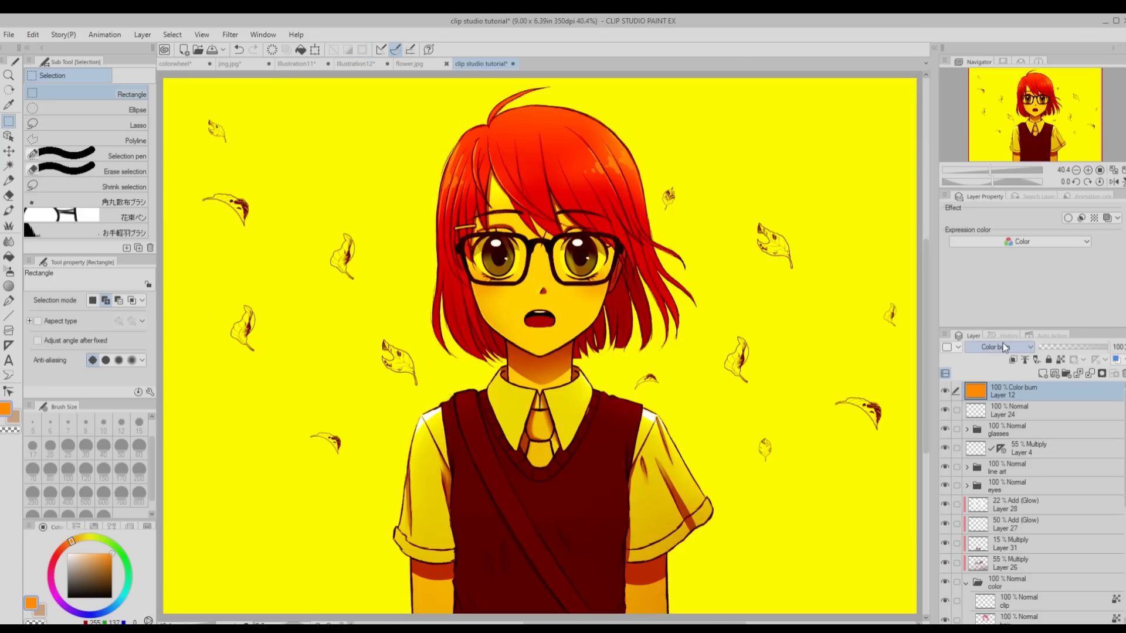
scroll(1003, 345, down, 2)
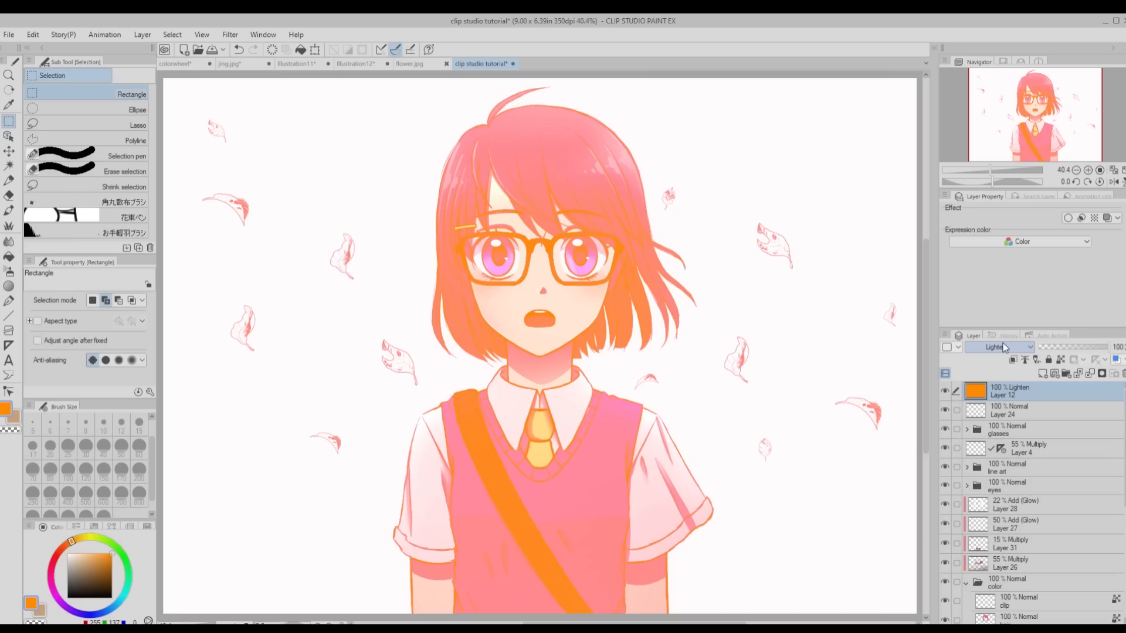
scroll(1003, 345, down, 2)
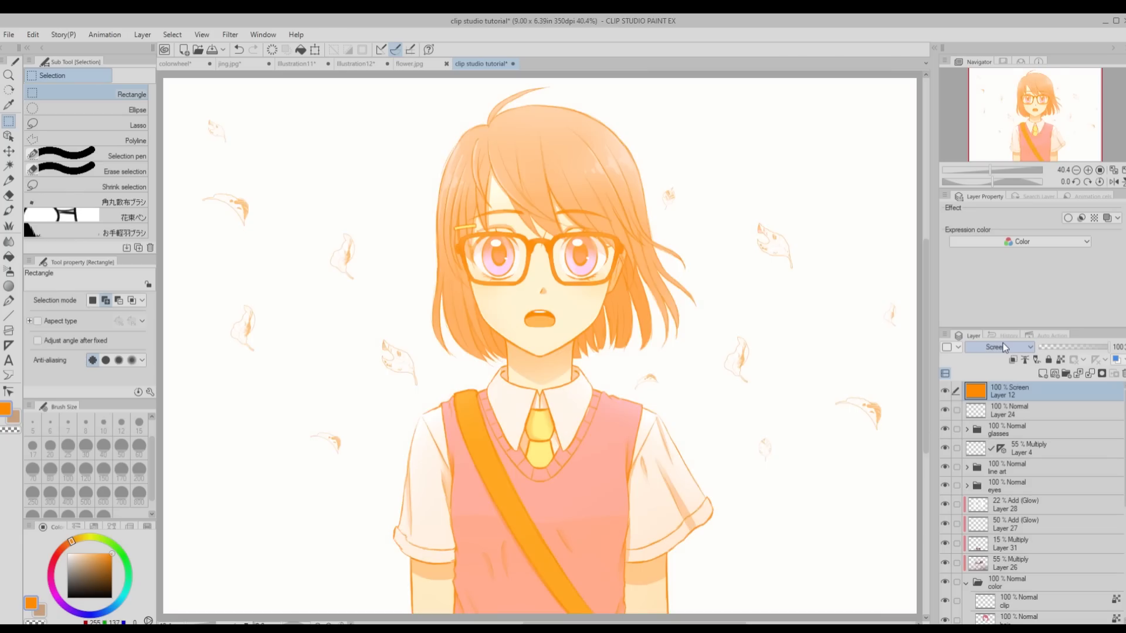
scroll(1003, 347, down, 4)
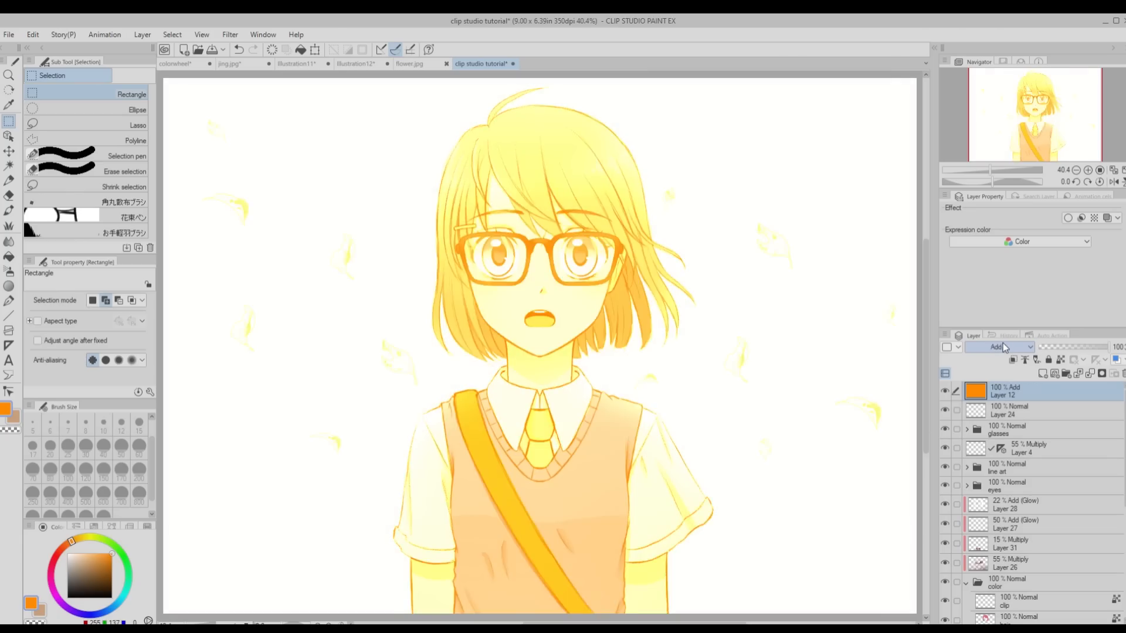
drag(1097, 346, 1059, 346)
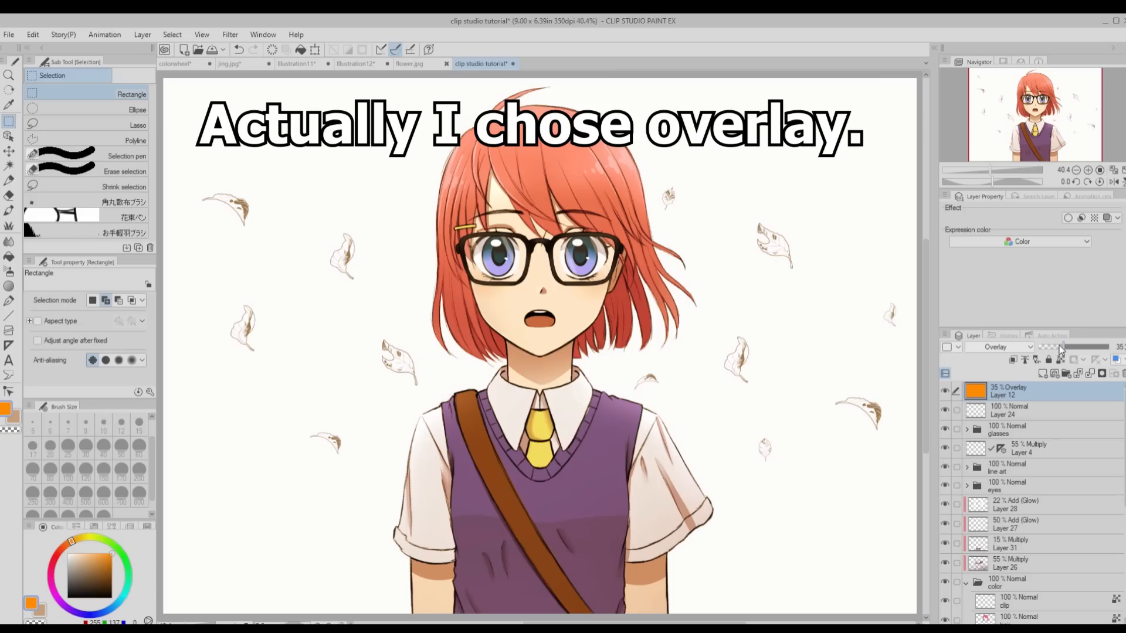
click(1122, 349)
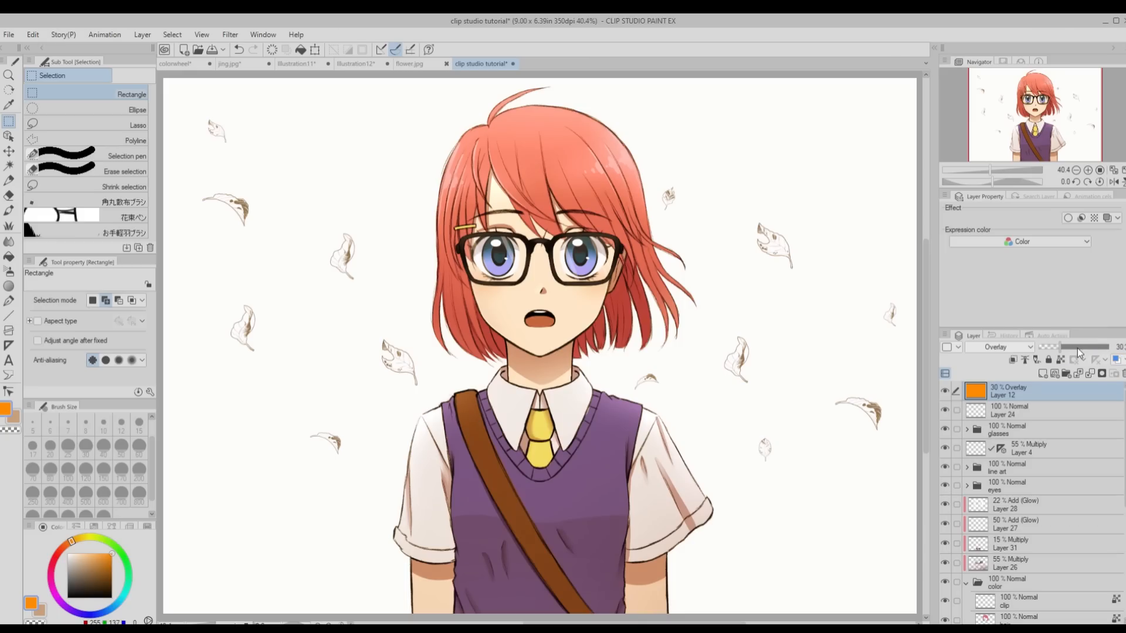
Hide the orange overlay layer, add a Gradient map correction layer at 25% opacity, and toggle its visibility.
click(945, 390)
click(140, 34)
mouse_move(223, 77)
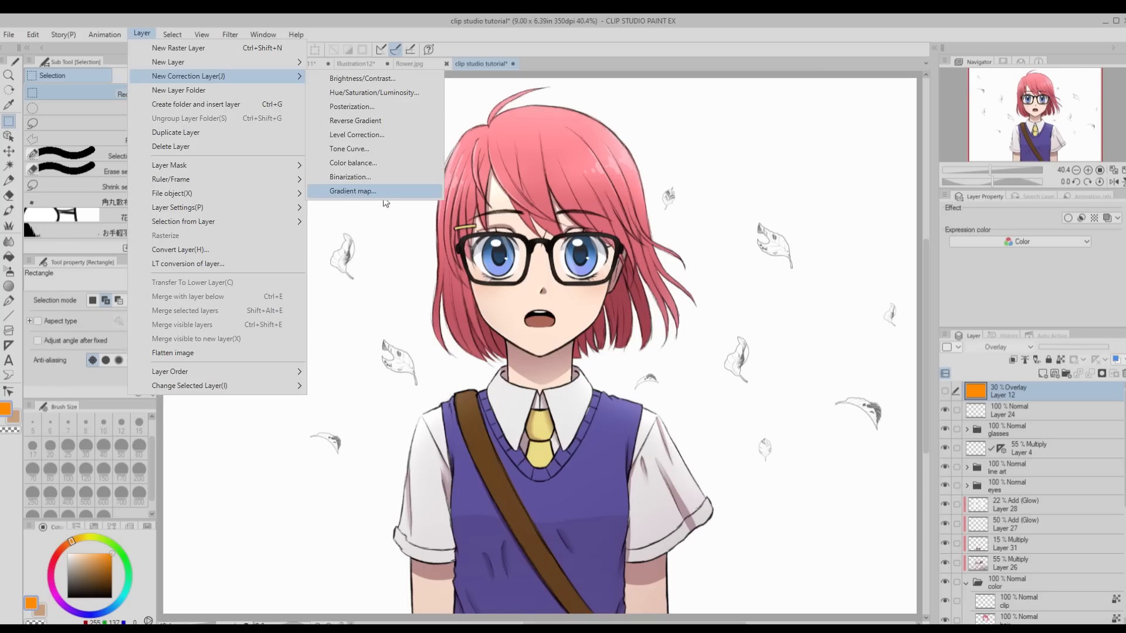
click(364, 192)
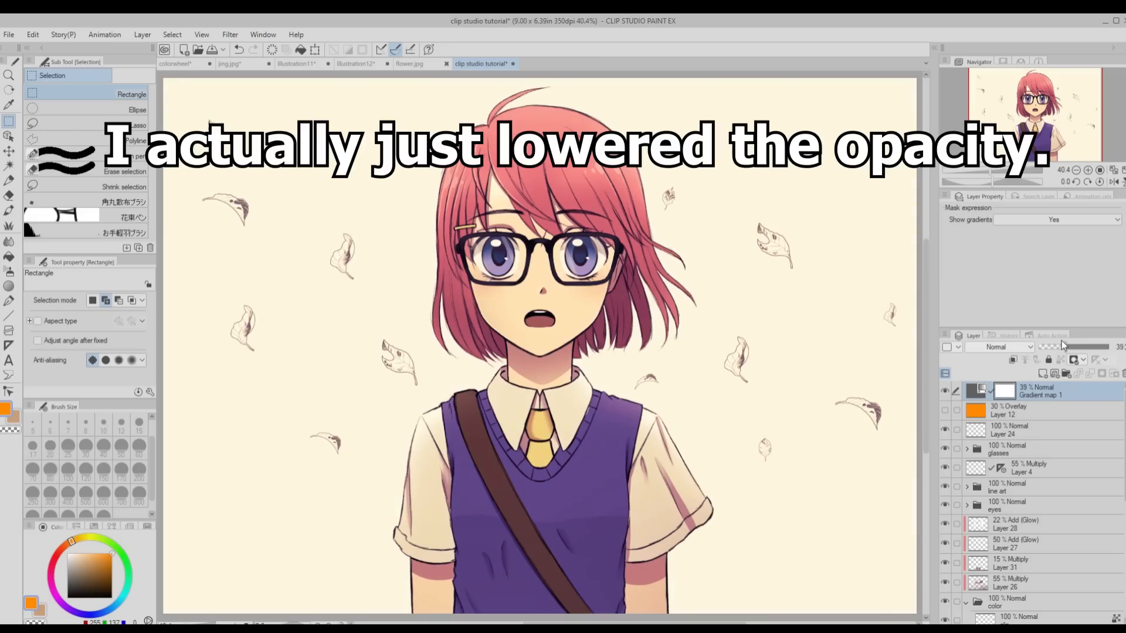
click(1124, 343)
click(942, 389)
click(942, 389)
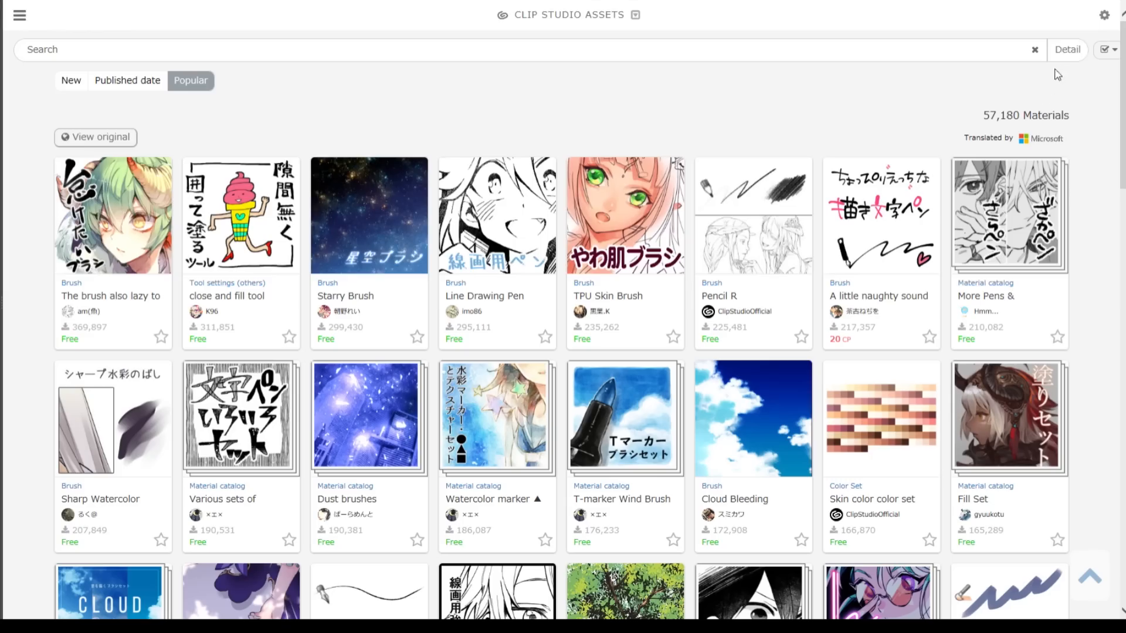
Filter the Clip Studio Assets materials by the Gradient set type.
click(1066, 51)
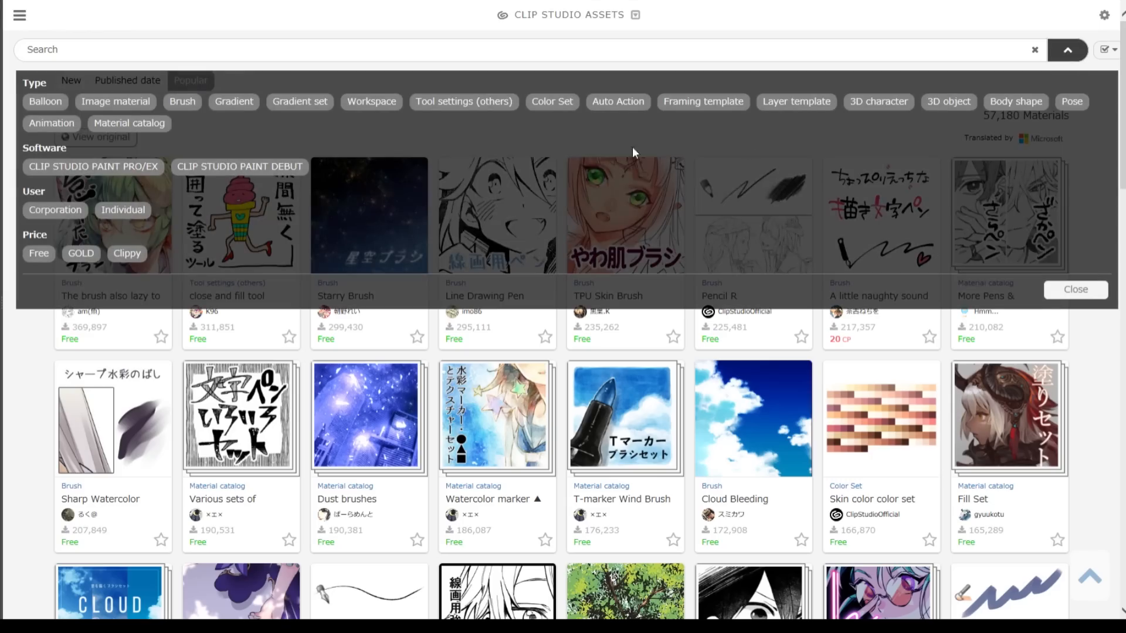
click(314, 103)
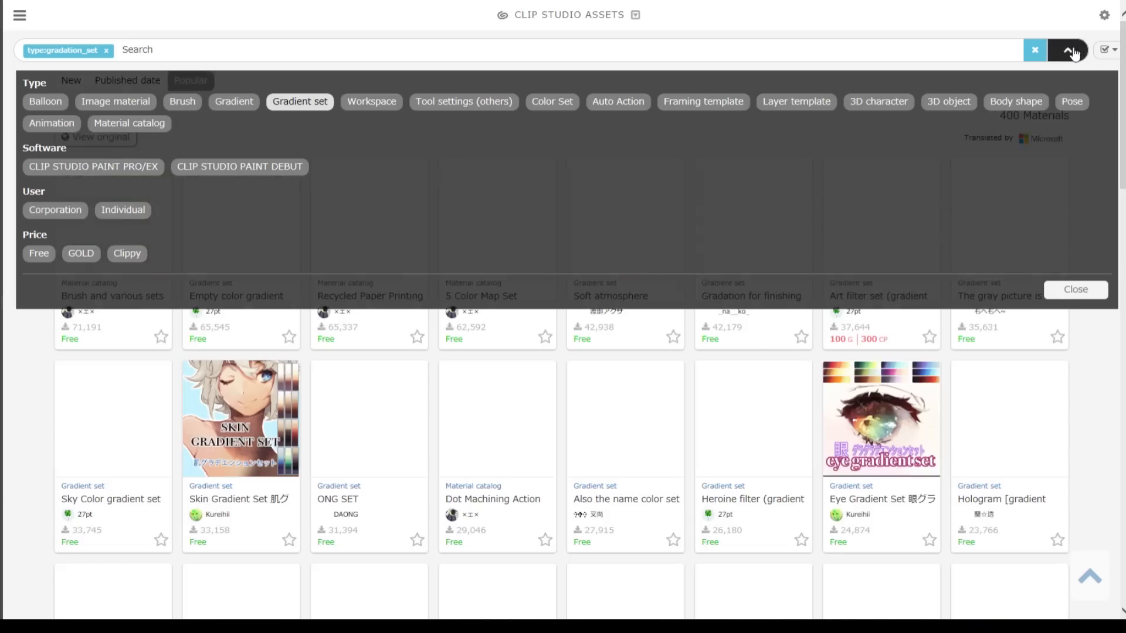
click(1068, 50)
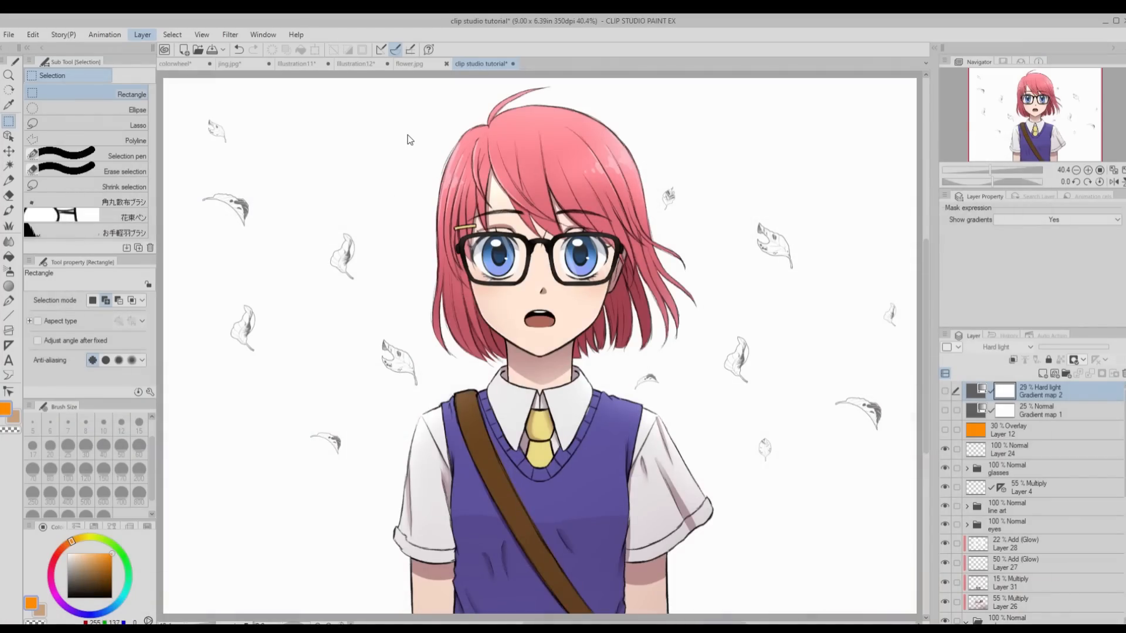
Add a Color balance correction layer with Highlight levels of 17, 0 and -7, keeping brightness on.
click(142, 34)
mouse_move(188, 79)
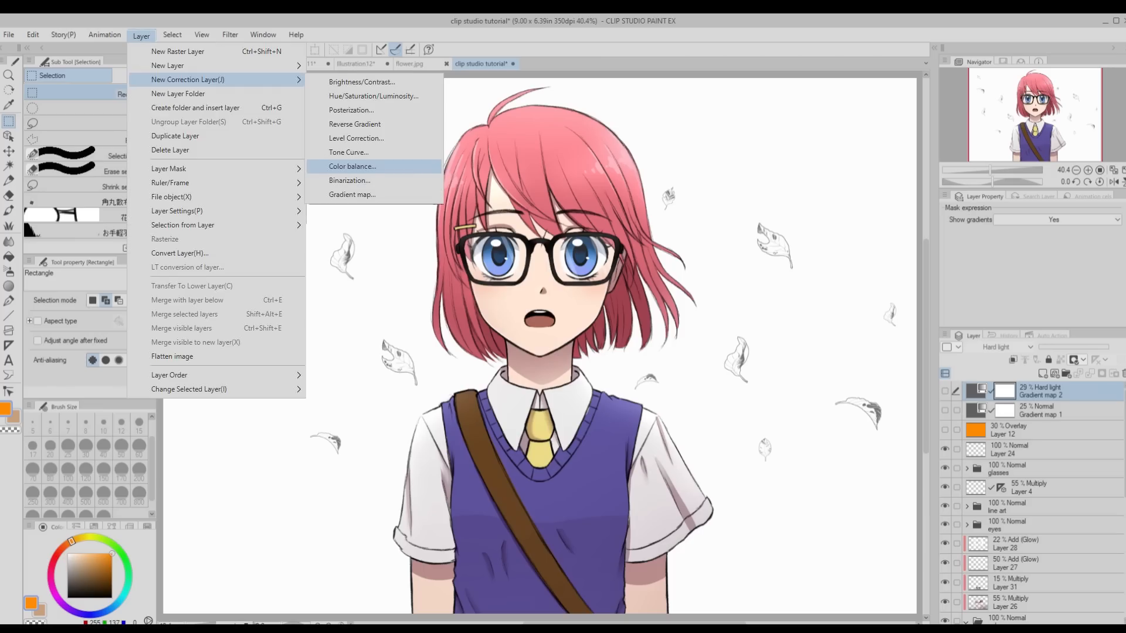
click(353, 167)
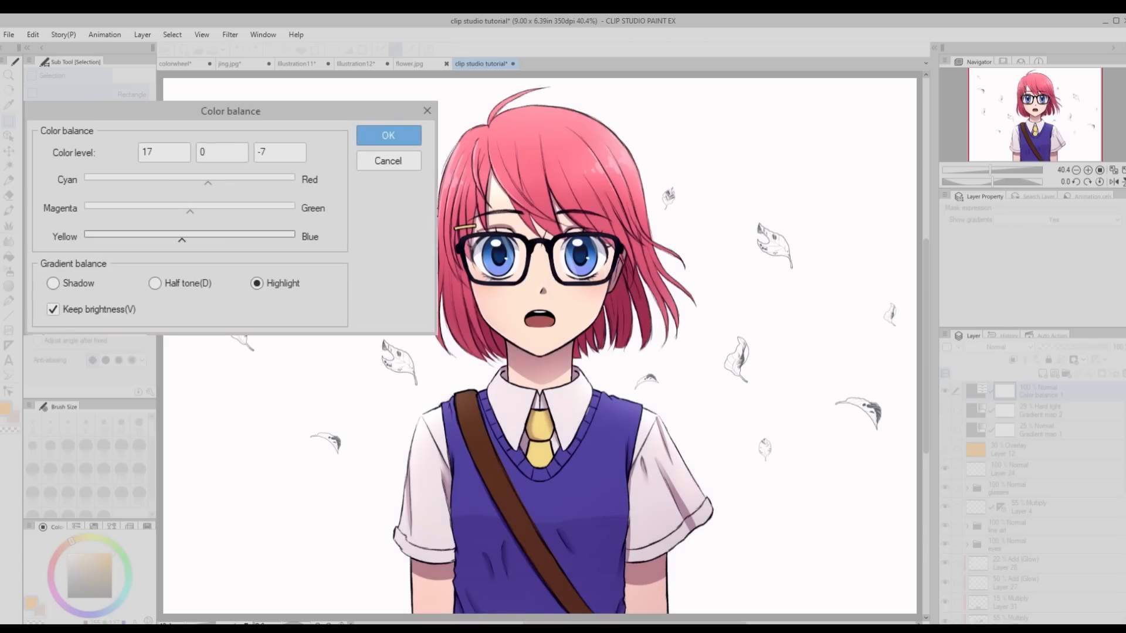
key(Return)
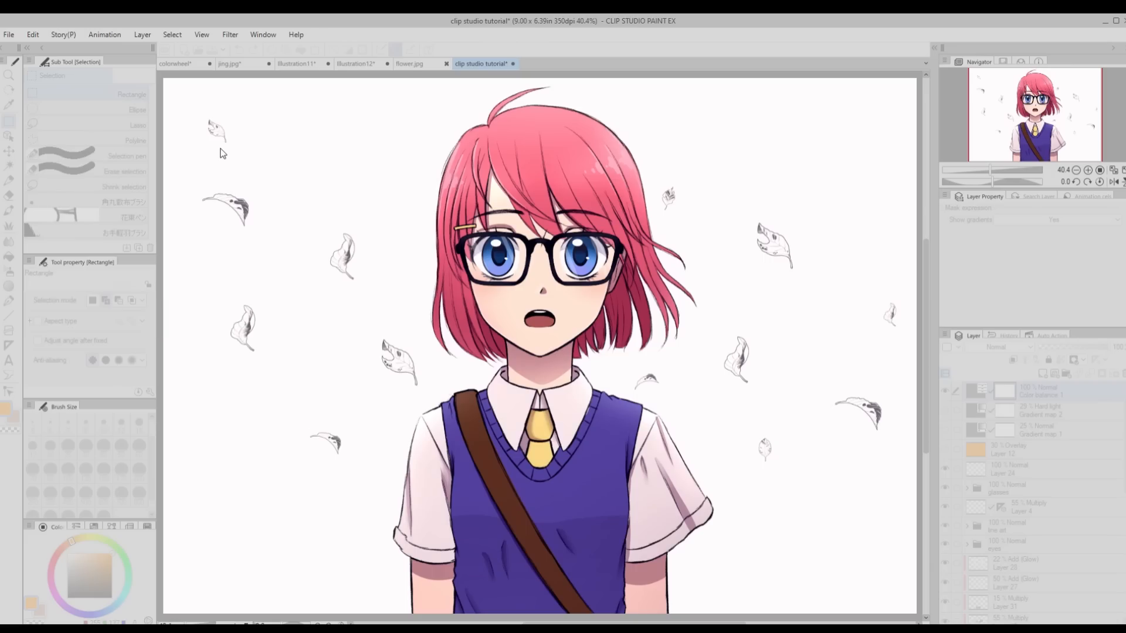